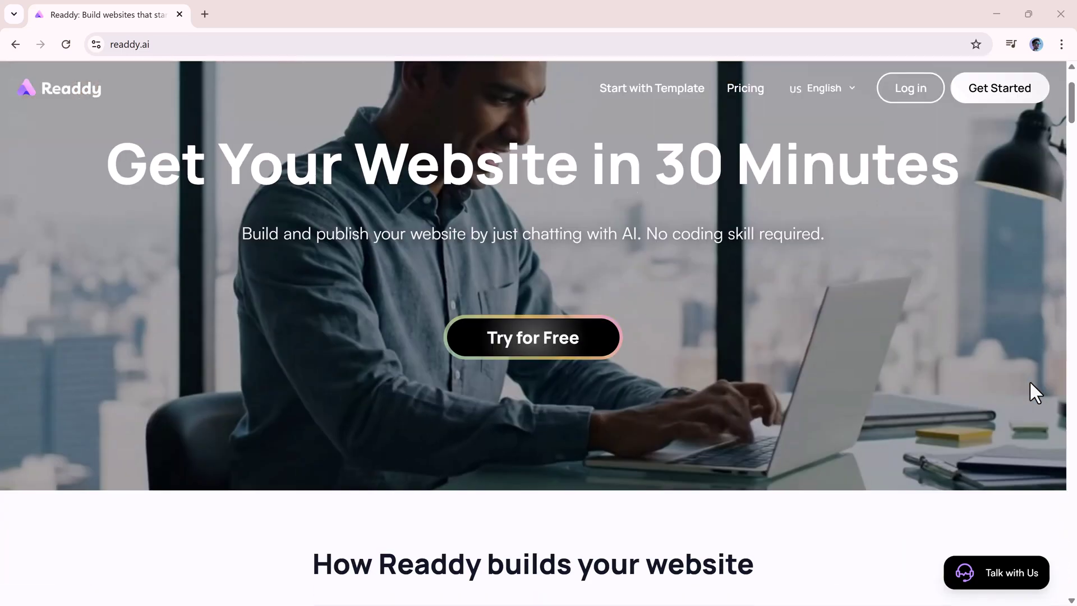
# - Scroll down through the readdy.ai homepage sections to review them
pyautogui.scroll(-7, 1029, 380)
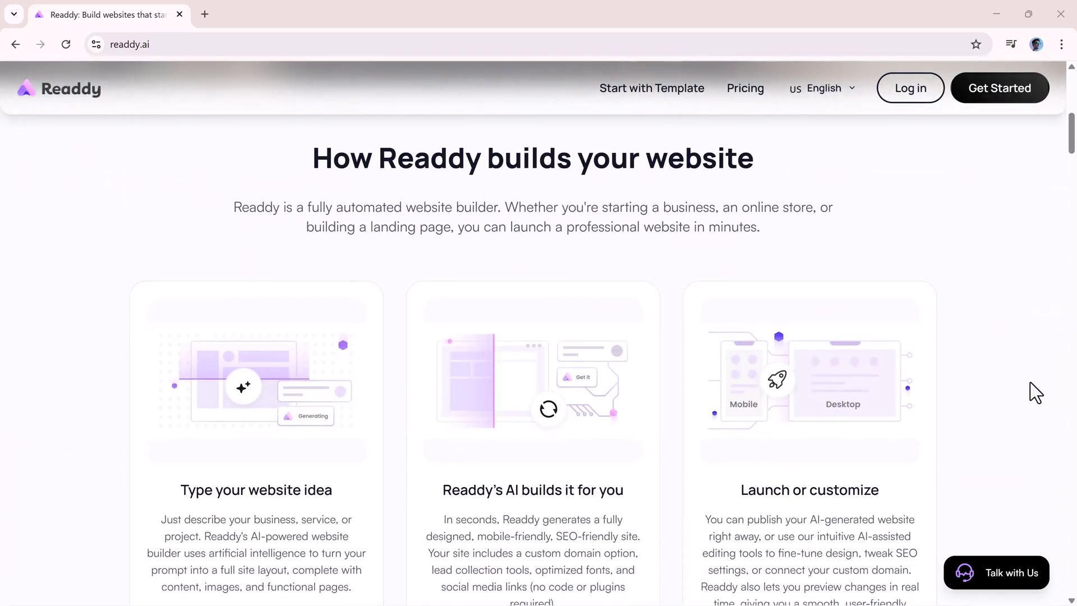
pyautogui.scroll(-2, 1030, 382)
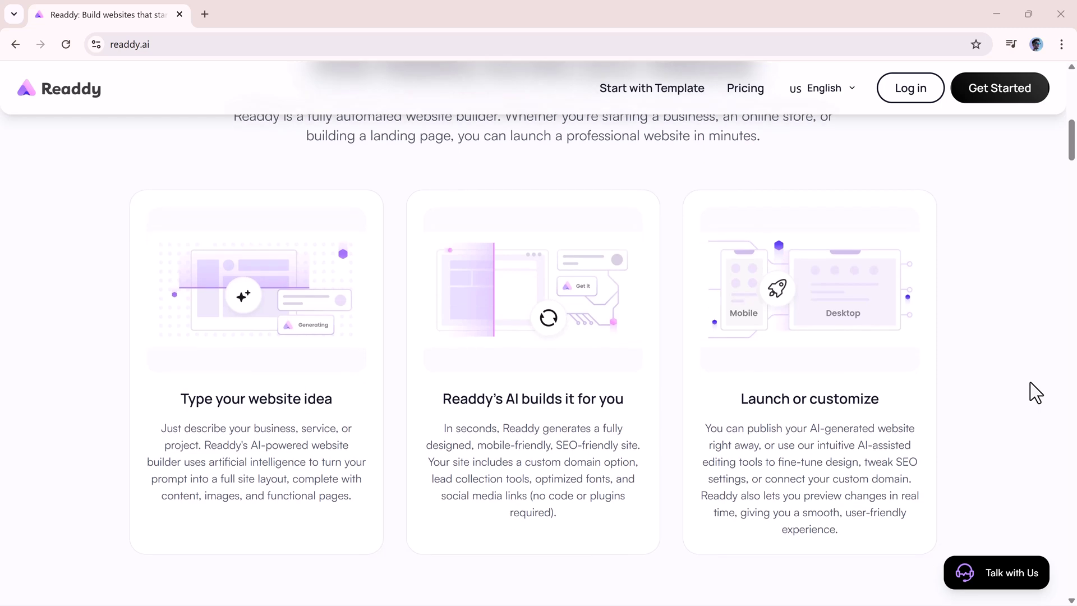
pyautogui.scroll(-10, 1030, 382)
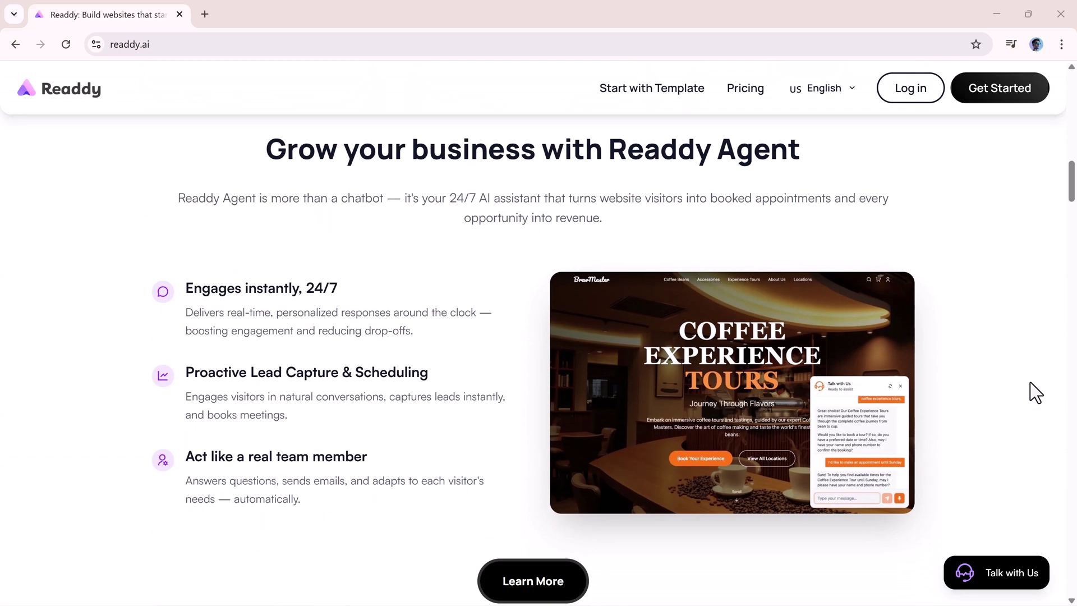
pyautogui.scroll(-10, 1030, 382)
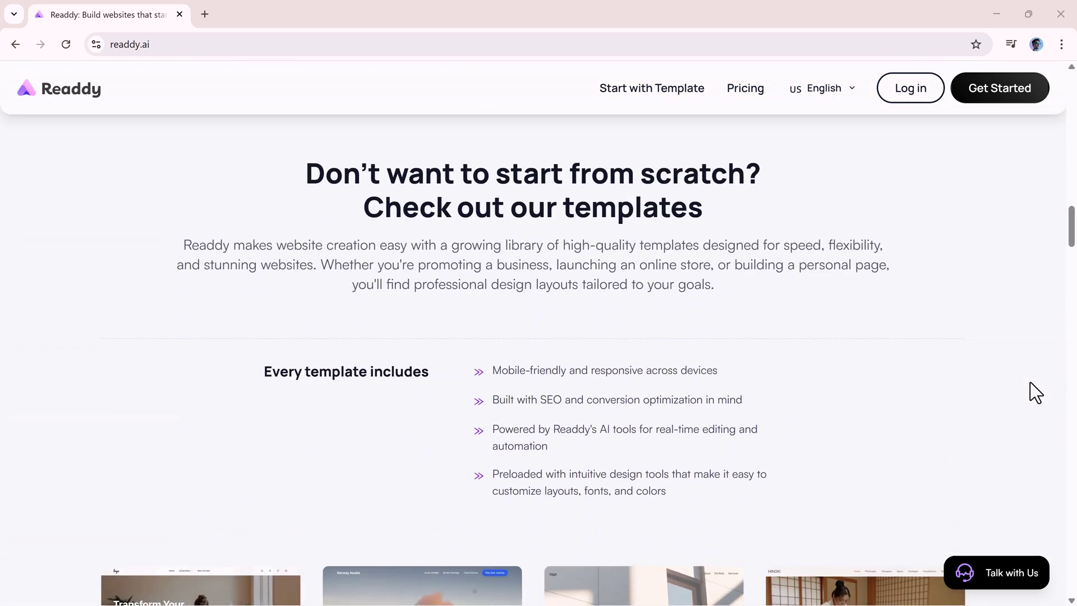
pyautogui.scroll(-6, 1030, 383)
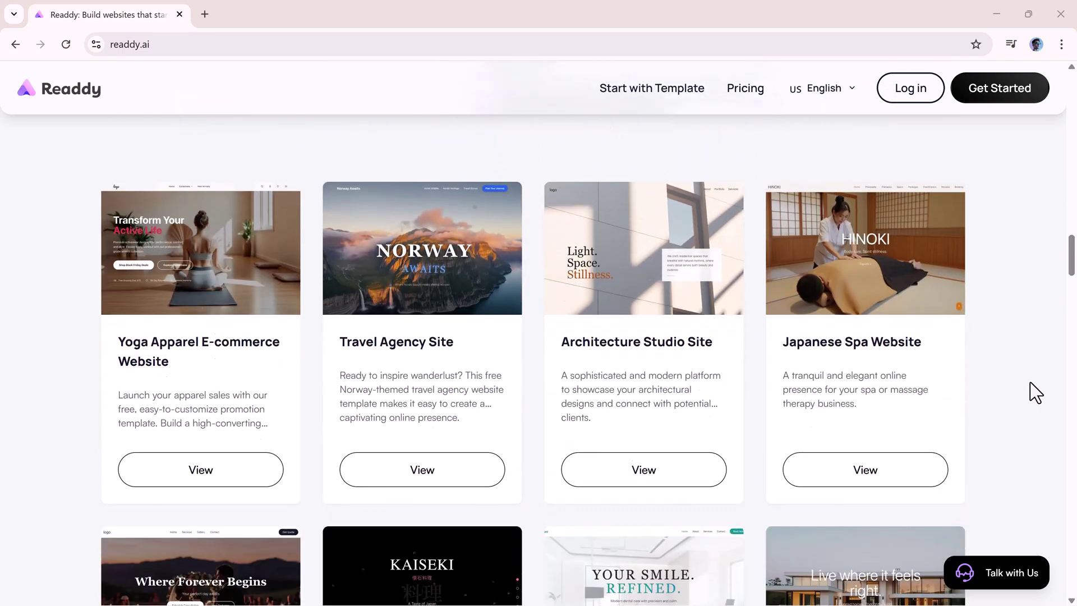
pyautogui.scroll(-1, 1030, 382)
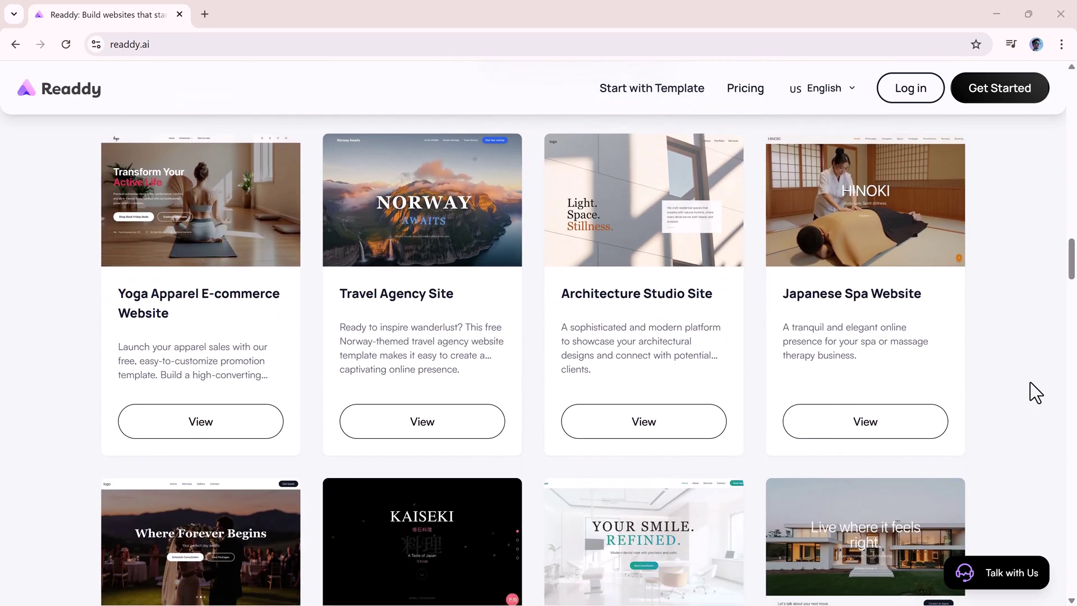
pyautogui.scroll(-5, 1030, 382)
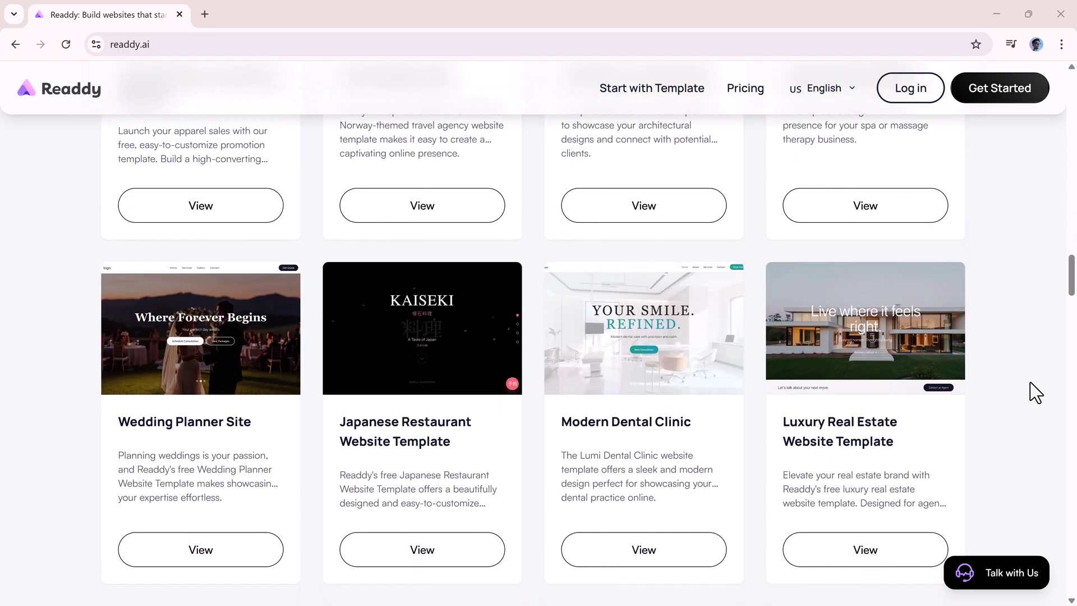
pyautogui.scroll(-5, 1030, 383)
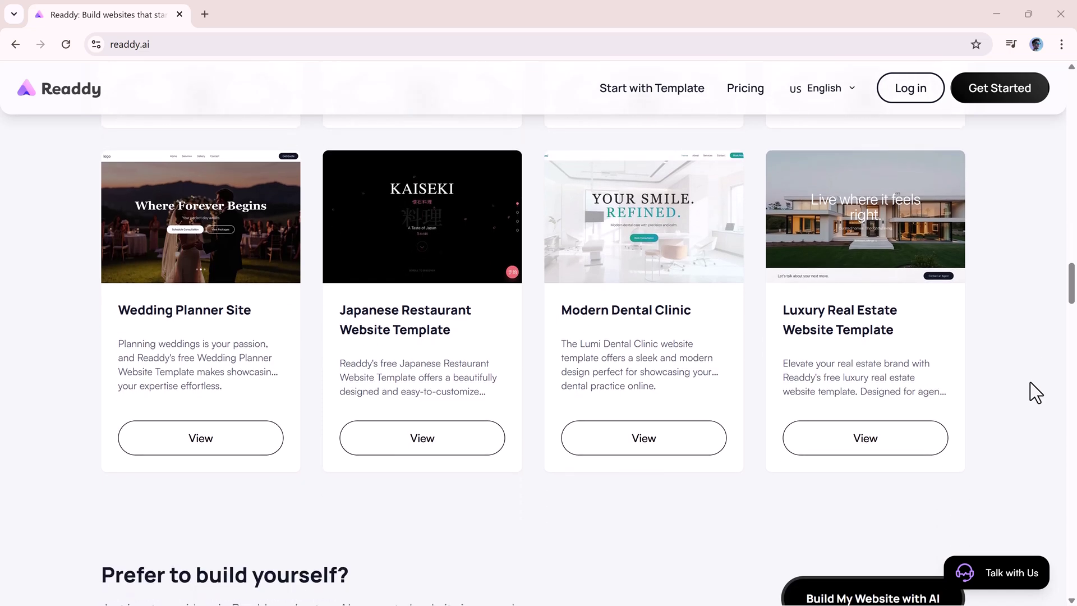
pyautogui.scroll(-8, 1030, 383)
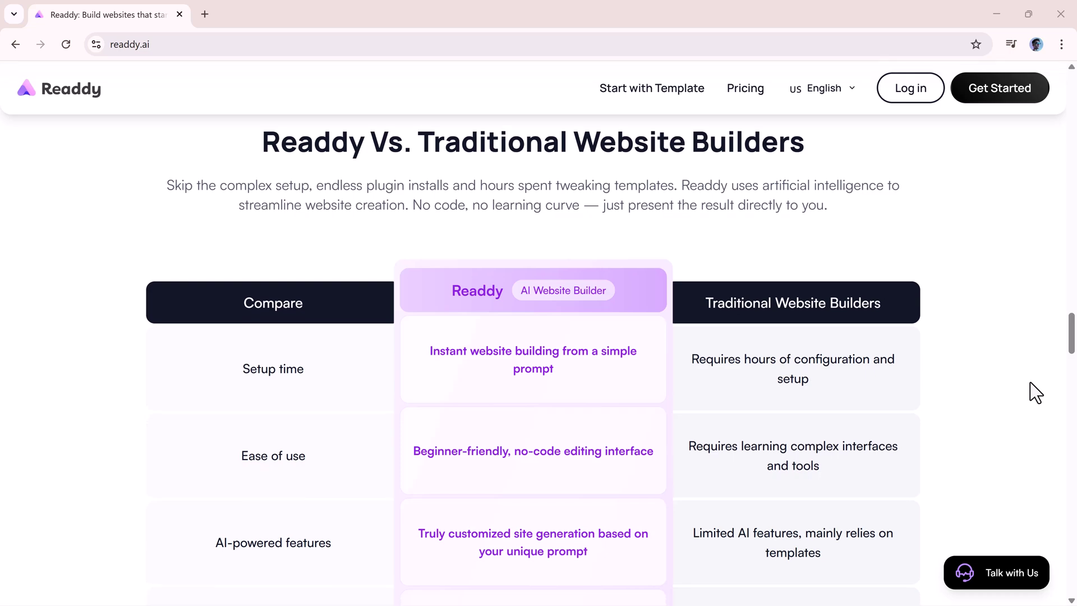
pyautogui.scroll(-3, 1030, 382)
pyautogui.scroll(-1, 1031, 382)
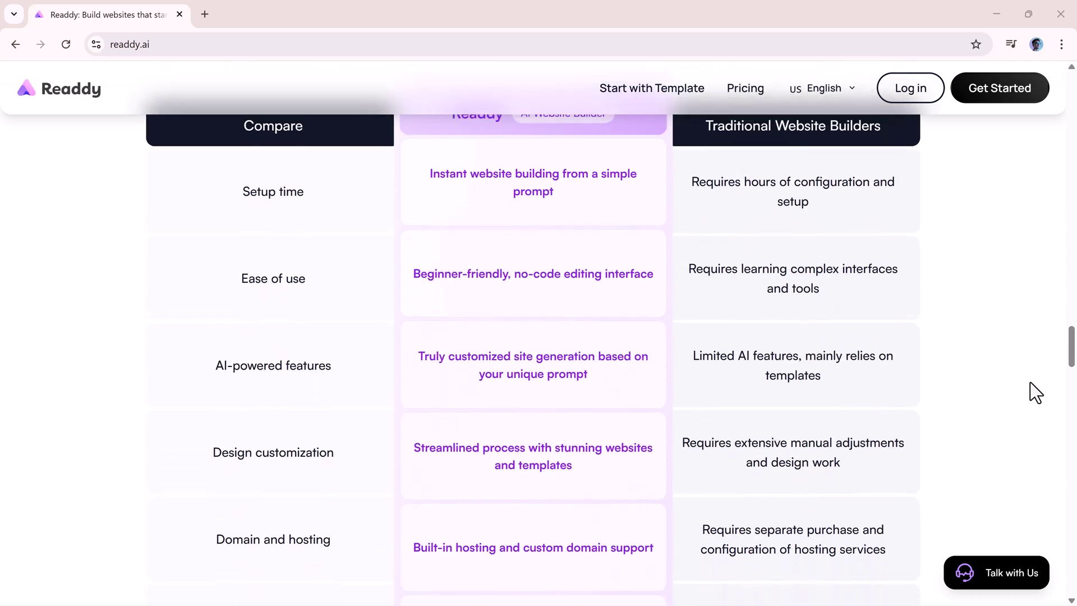
pyautogui.scroll(-9, 1030, 382)
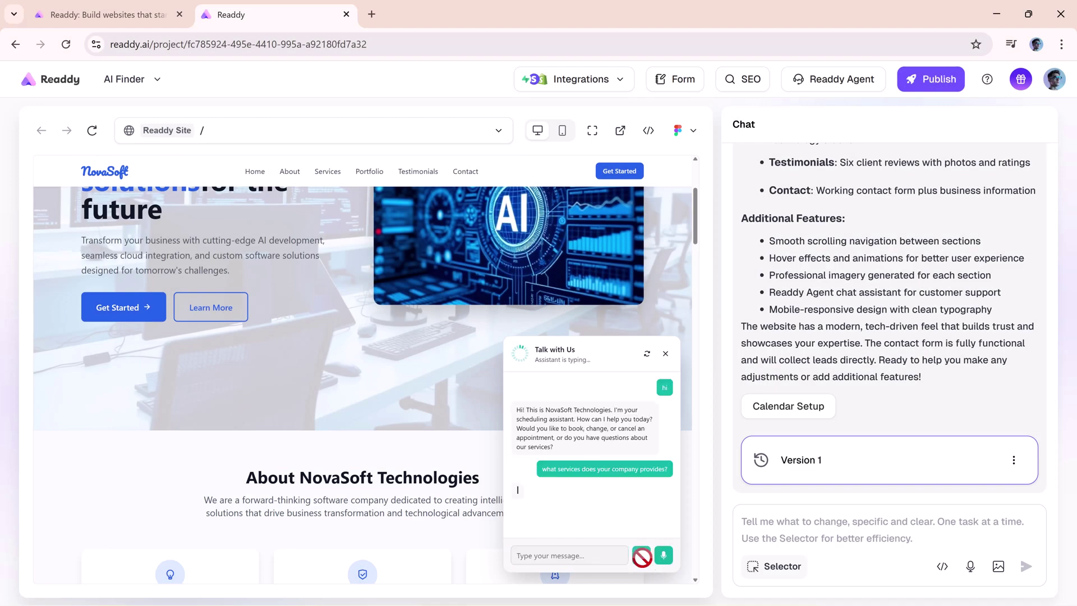
pyautogui.scroll(-3, 578, 557)
# - Ask the chat assistant about project cost and request a Monday appointment to discuss details
pyautogui.write('How much a project cost?')
pyautogui.press('Return')
pyautogui.write('i want to book an appointment for monday')
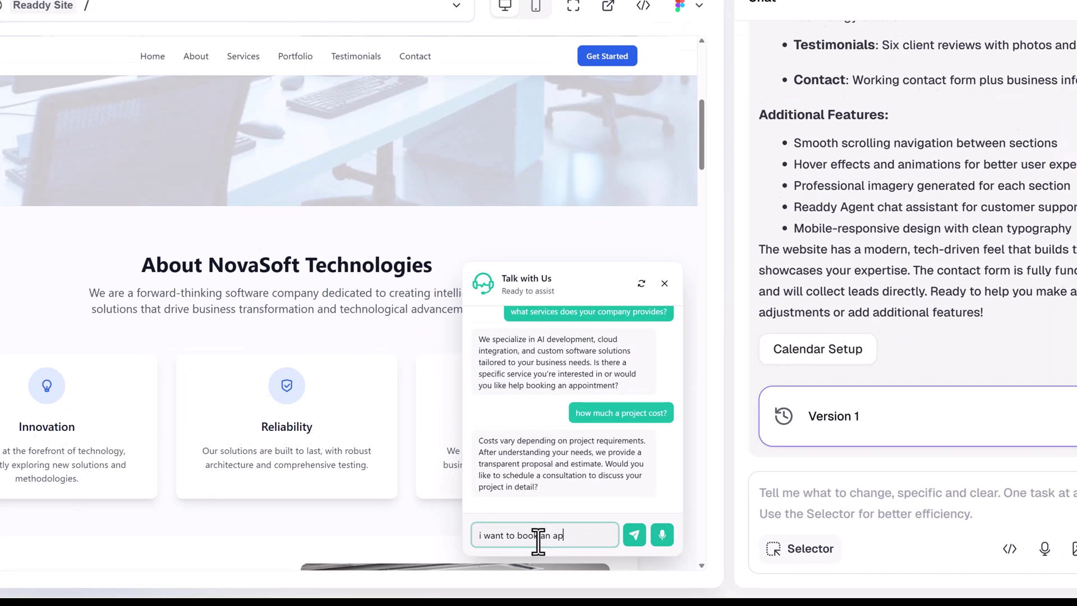
pyautogui.press('Return')
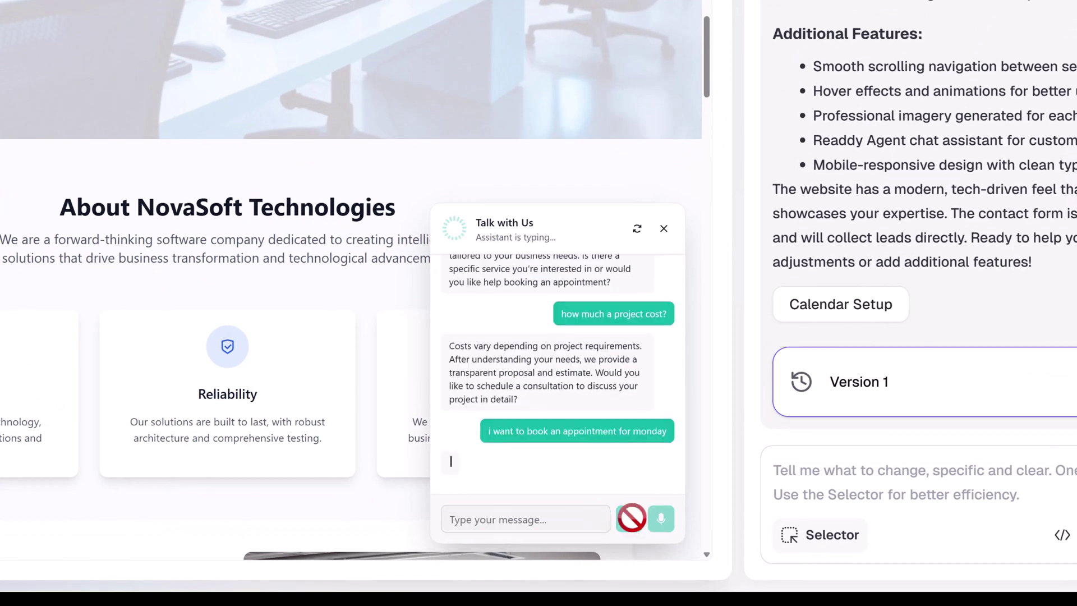
pyautogui.click(545, 519)
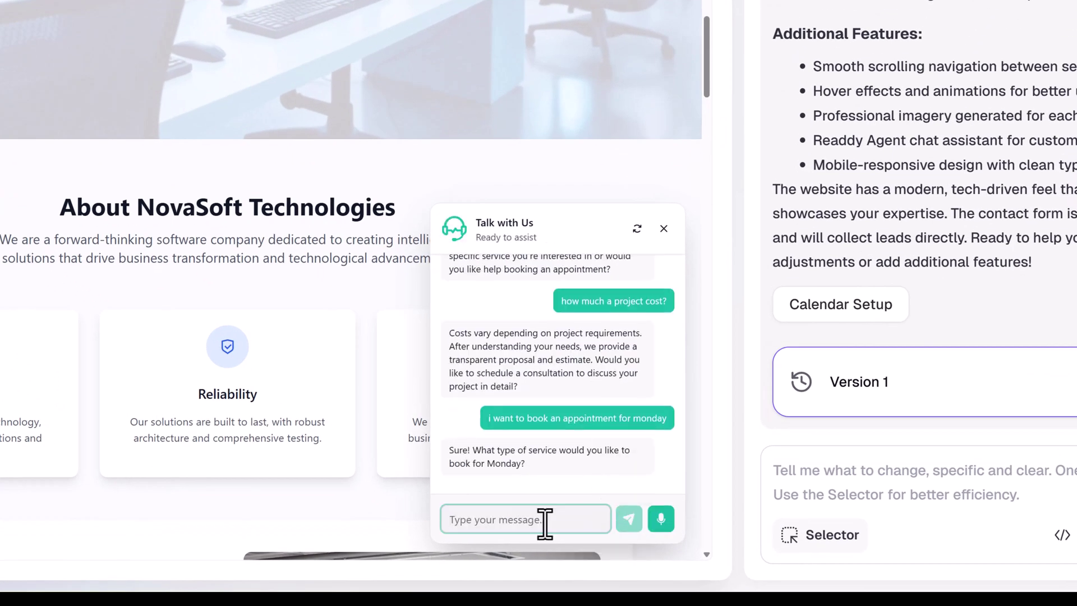
pyautogui.write('just book and appointment and i will discuss it')
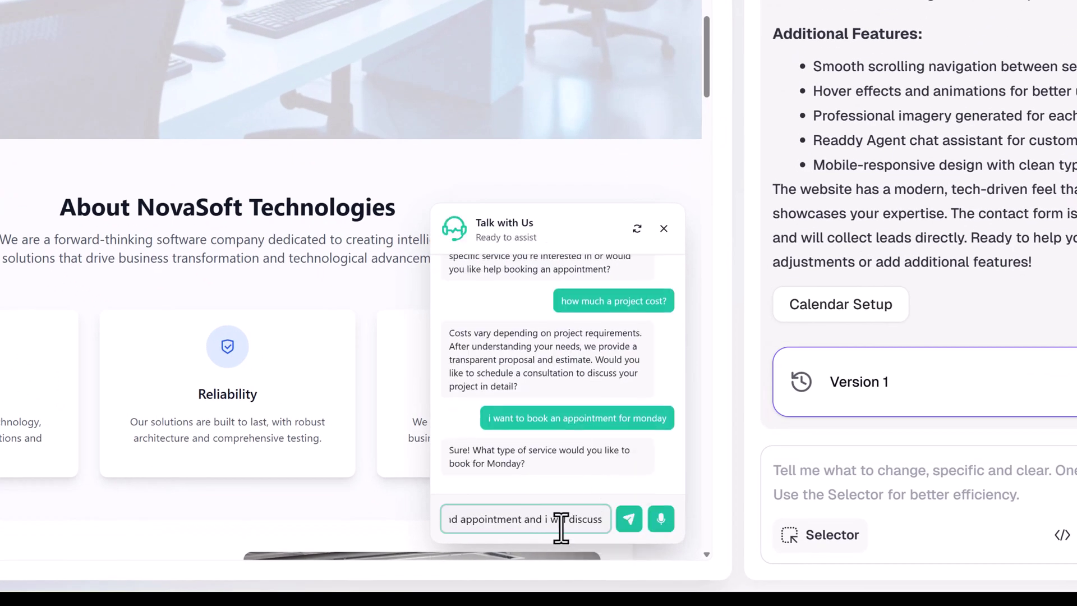
pyautogui.press('Return')
# - Send the visitor's name and phone number, then set the appointment time to 3 PM
pyautogui.write('Name, Henry')
pyautogui.press('Return')
pyautogui.write('phone numbe')
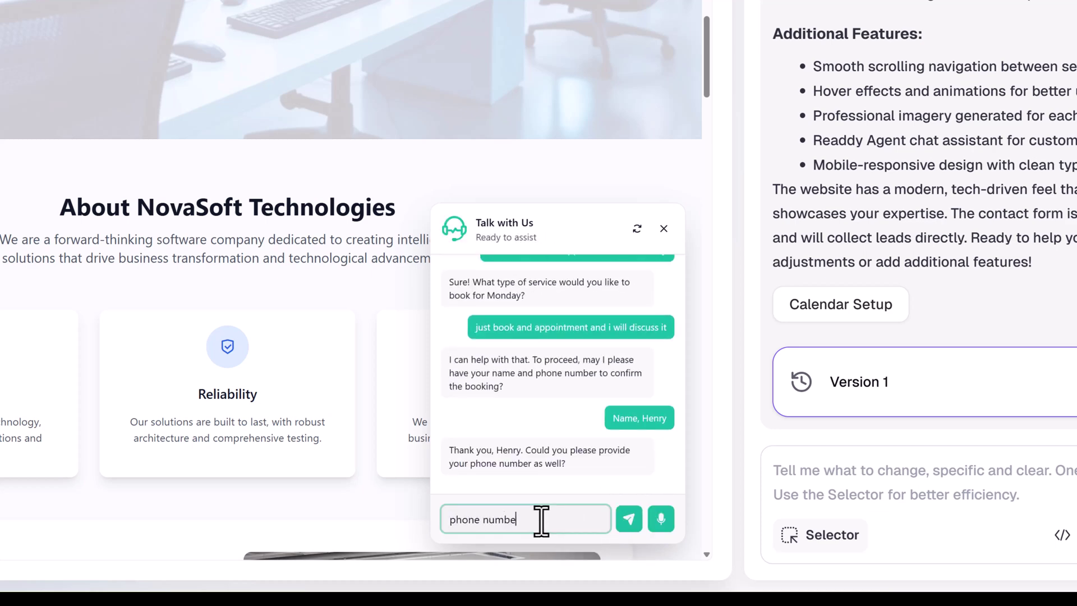
pyautogui.write('r 00987654321')
pyautogui.press('Return')
pyautogui.write('at 3 AM')
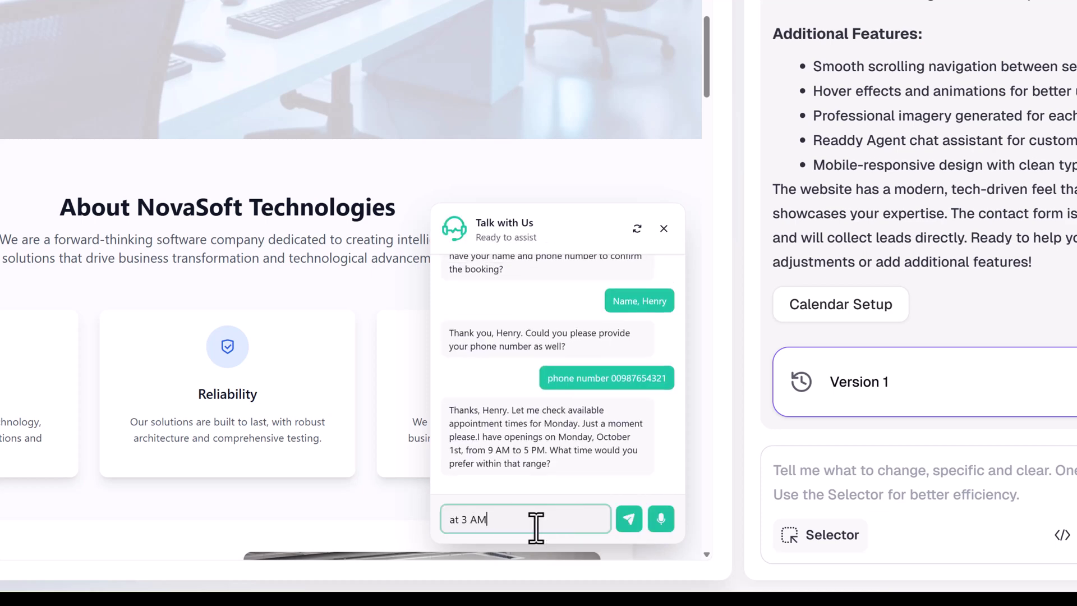
pyautogui.press('BackSpace')
pyautogui.press('BackSpace')
pyautogui.write('PM')
pyautogui.press('Return')
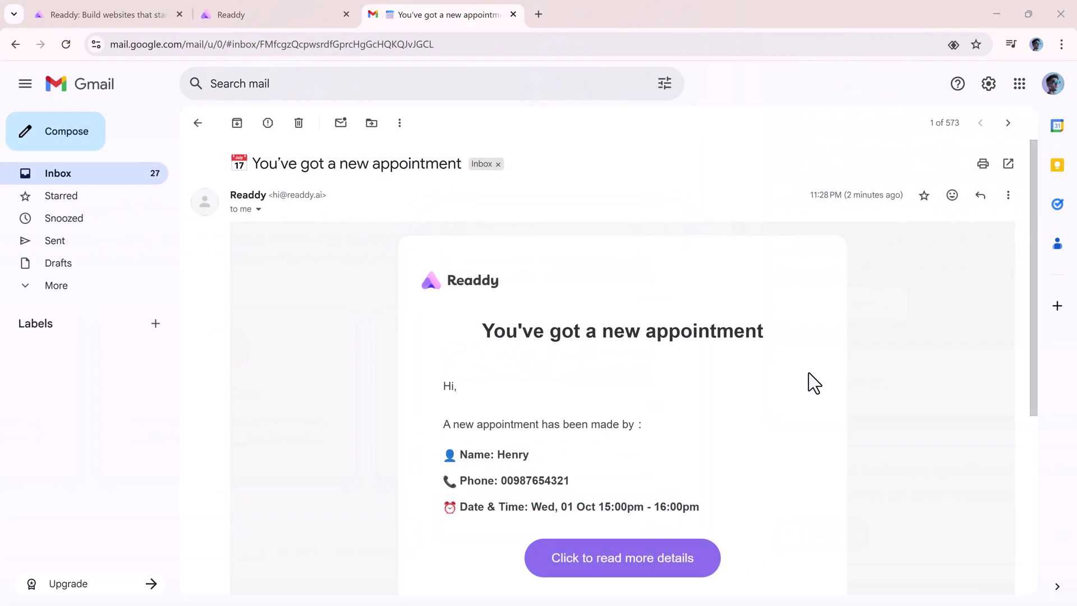
pyautogui.scroll(-1, 749, 390)
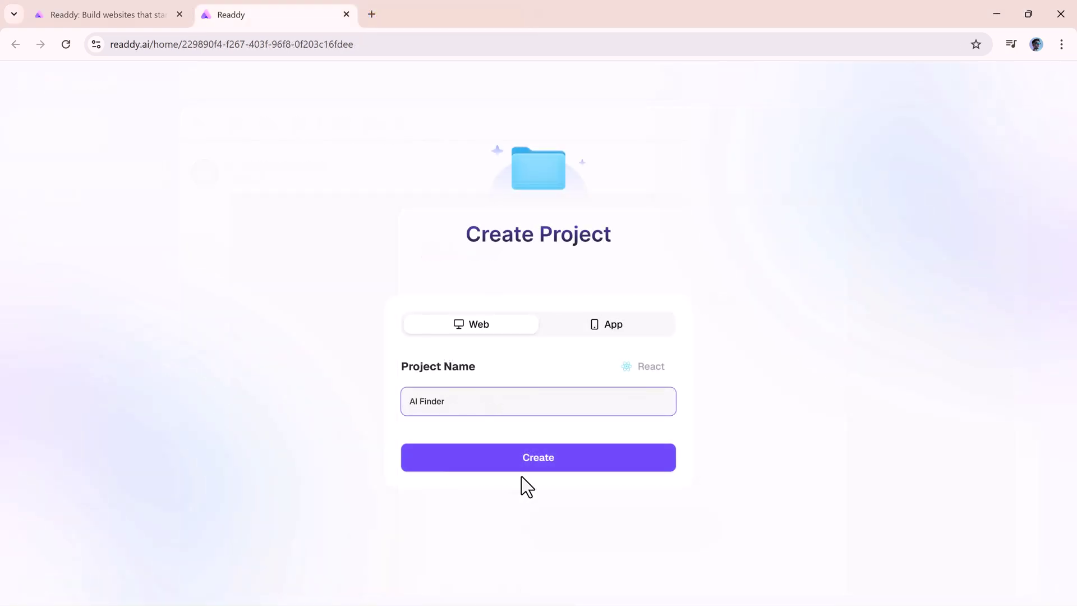
# - Create the AI Finder project and submit the pasted NovaSoft Technologies website prompt
pyautogui.click(538, 470)
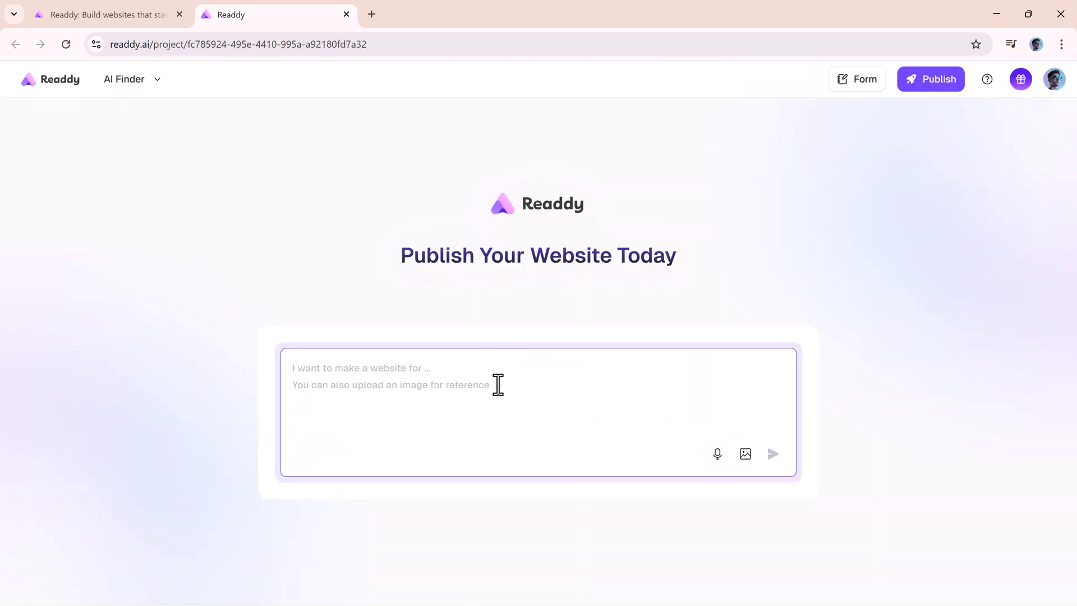
pyautogui.hotkey('ctrl', 'v')
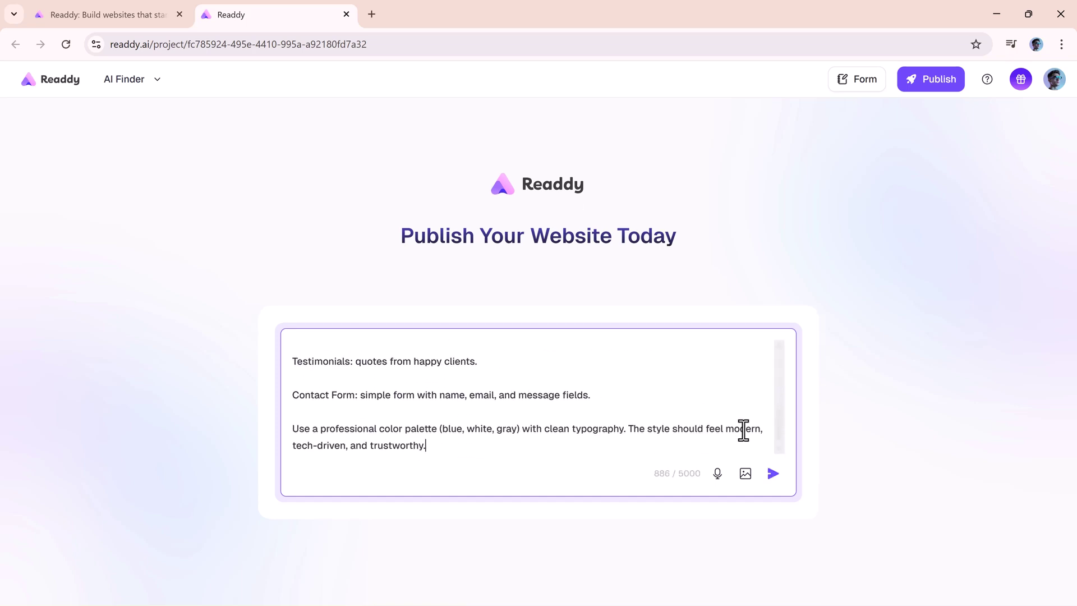
pyautogui.click(773, 474)
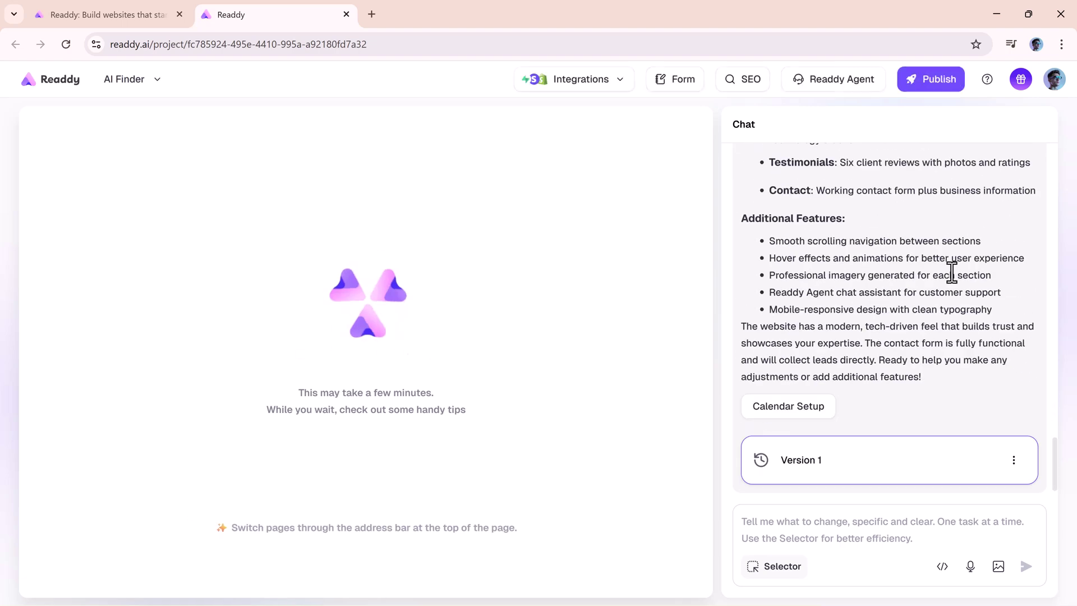
# - Scroll the generated NovaSoft preview from the AI hero banner to the About section
pyautogui.scroll(-5, 338, 406)
pyautogui.scroll(-20, 338, 406)
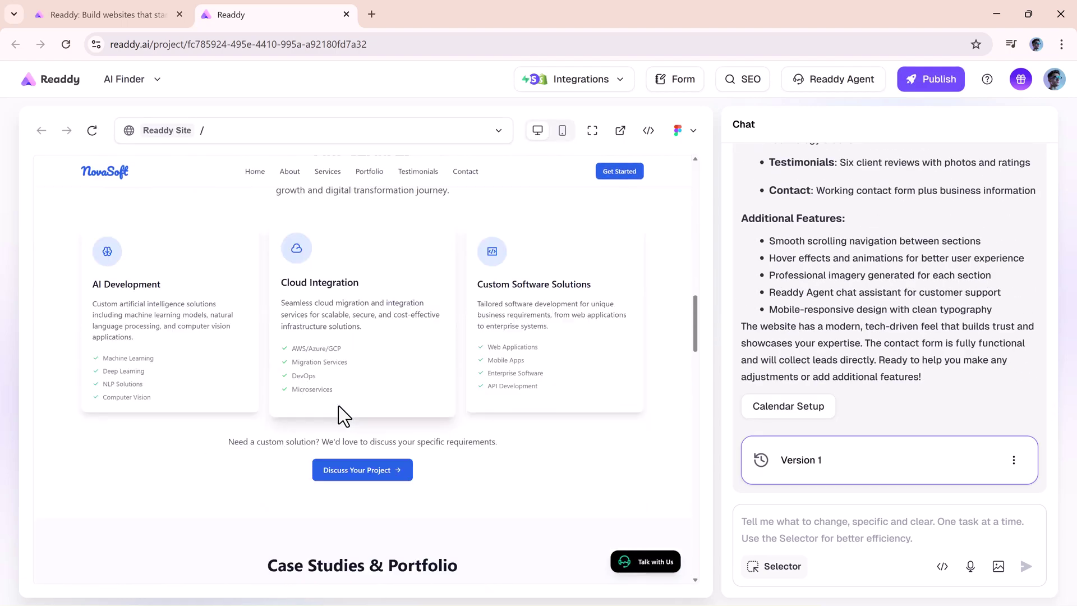
pyautogui.scroll(-5, 338, 406)
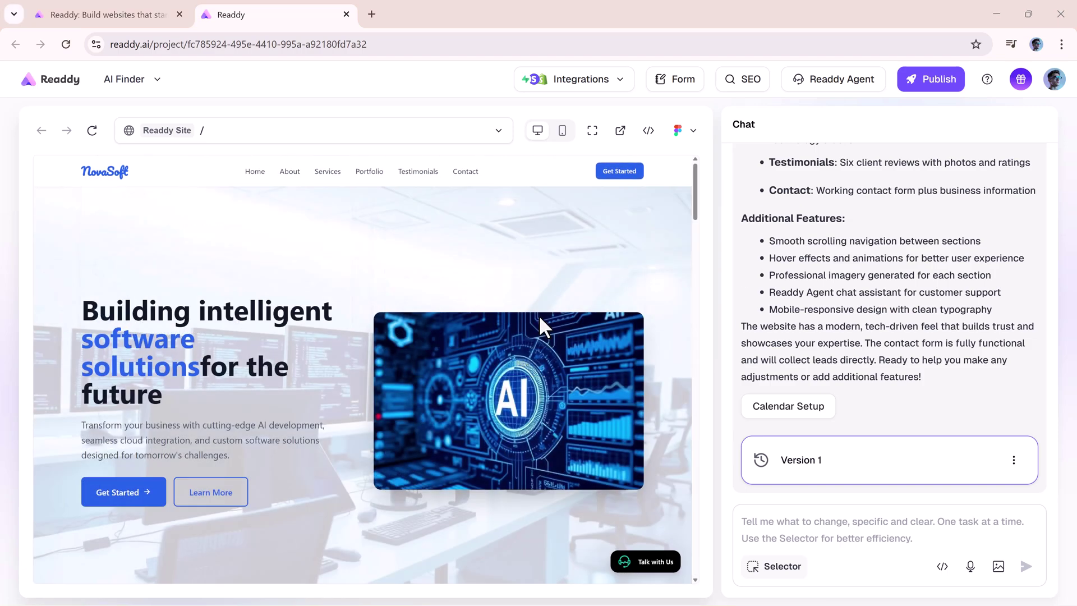
pyautogui.scroll(-3, 538, 315)
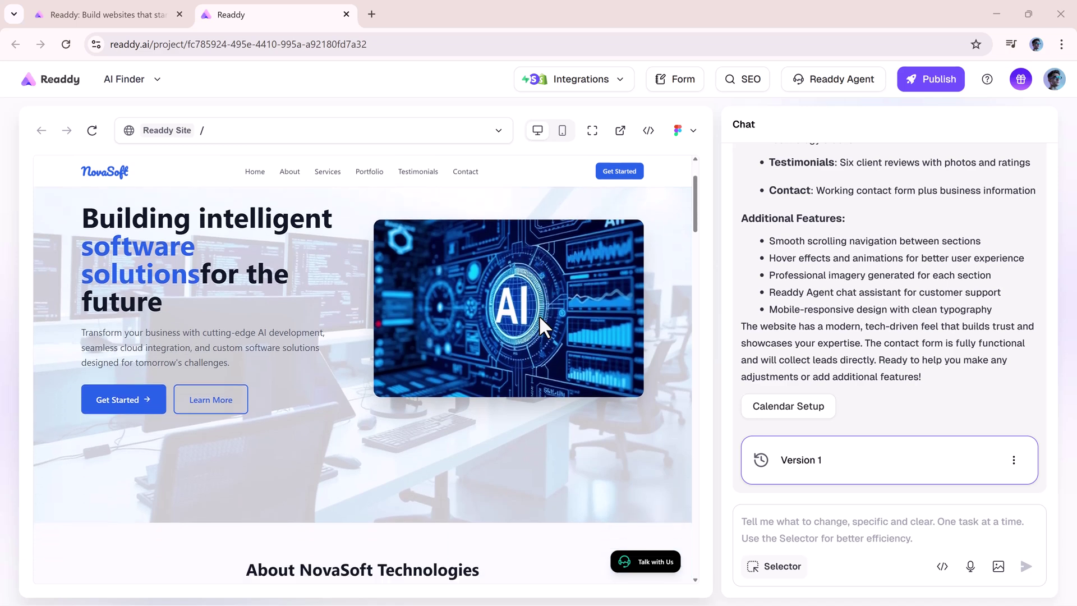
pyautogui.scroll(-1, 540, 316)
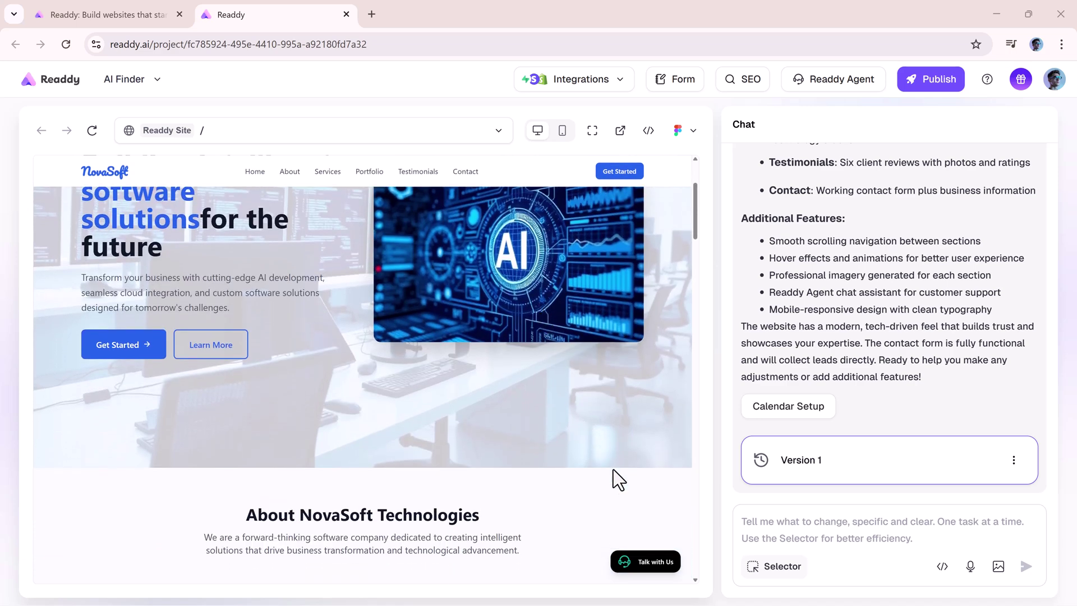
pyautogui.click(647, 567)
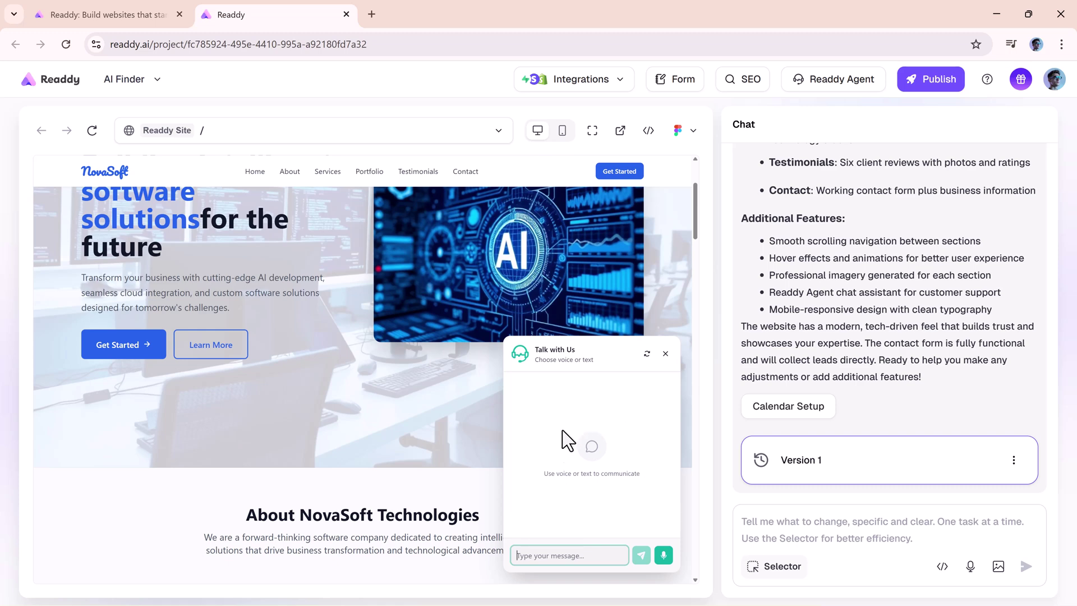
pyautogui.click(664, 558)
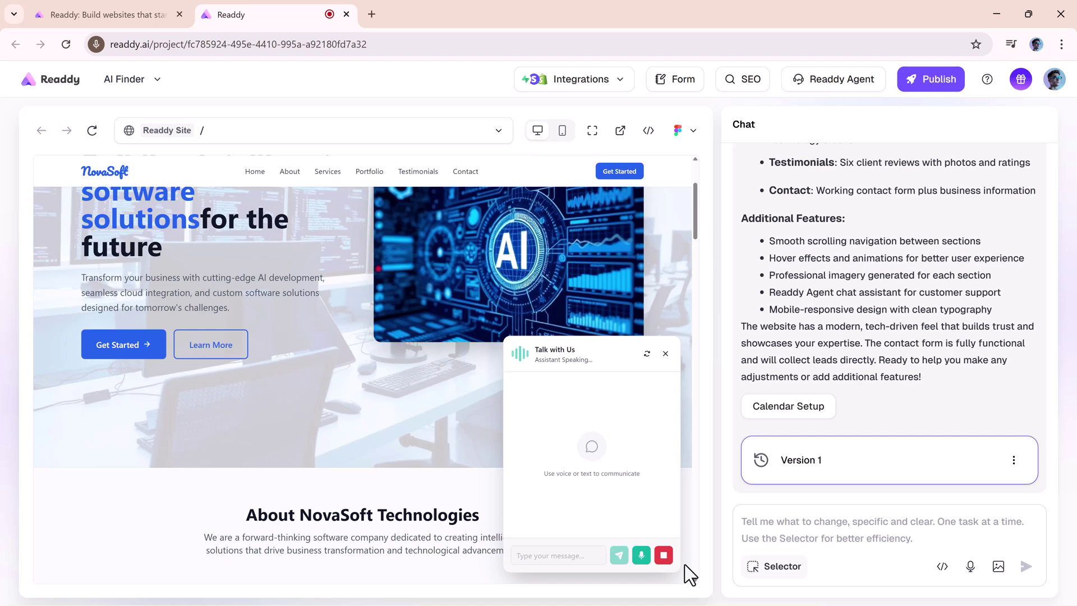
pyautogui.click(702, 430)
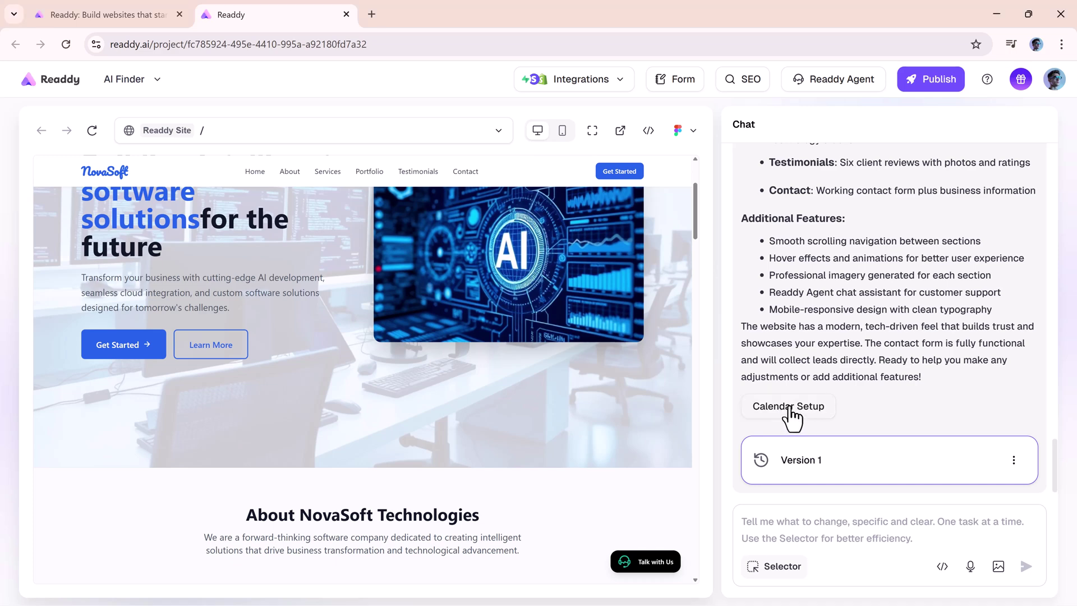
# - Enable a 2-hour minimum advance booking period, keeping hours as the minimum duration unit
pyautogui.click(789, 407)
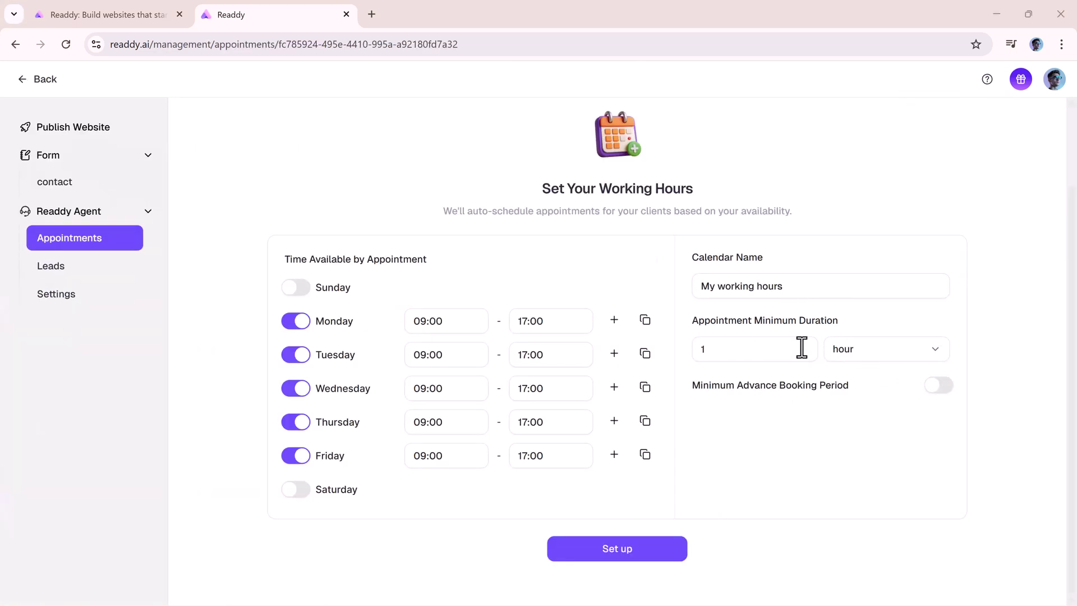
pyautogui.click(801, 348)
pyautogui.click(929, 358)
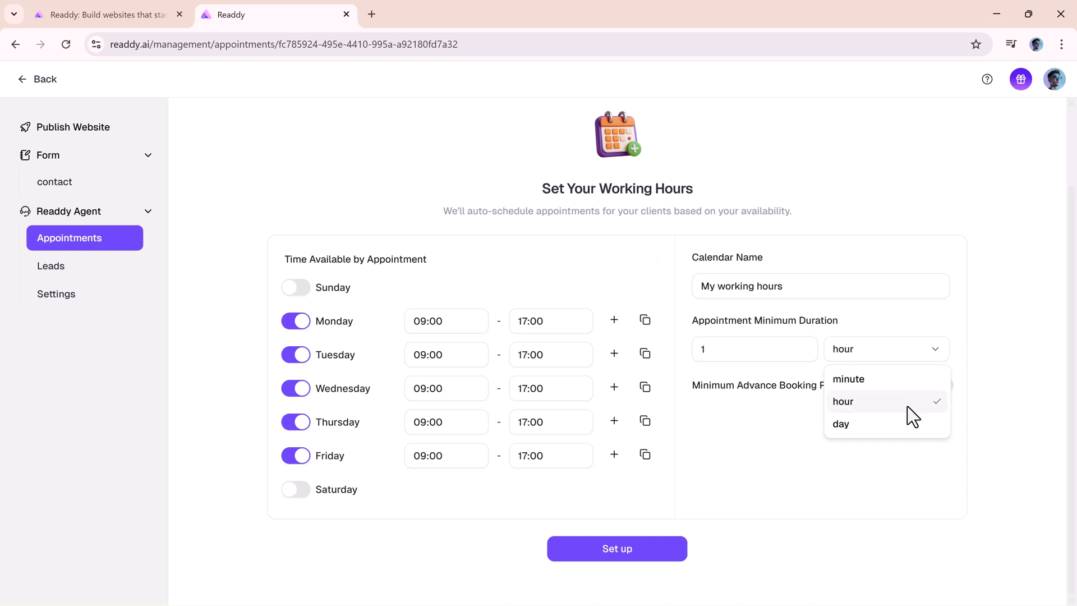
pyautogui.click(907, 405)
pyautogui.click(945, 393)
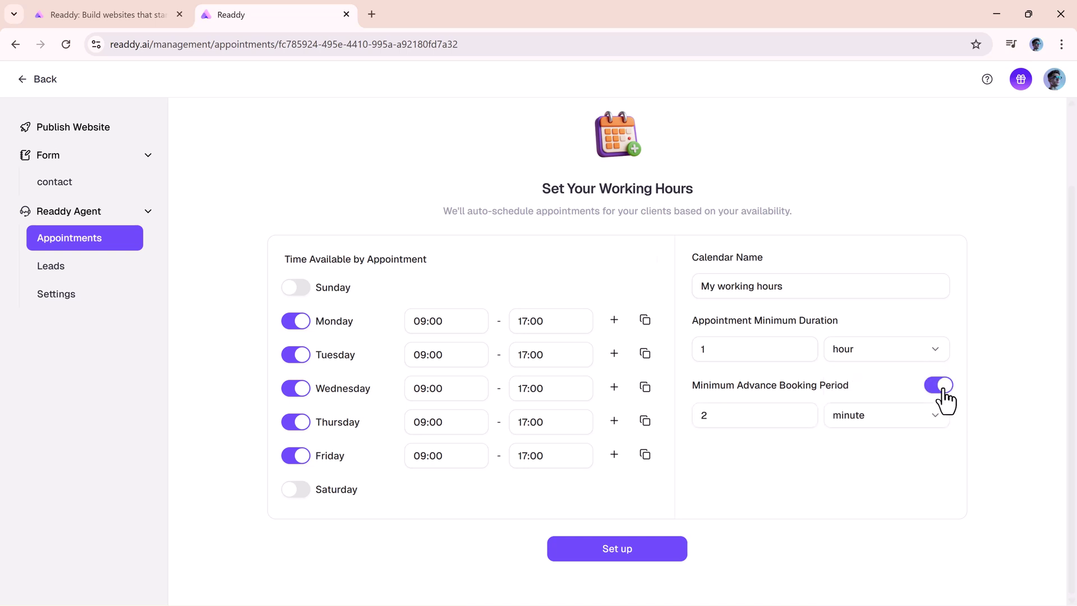
pyautogui.click(887, 431)
pyautogui.click(897, 464)
pyautogui.click(296, 289)
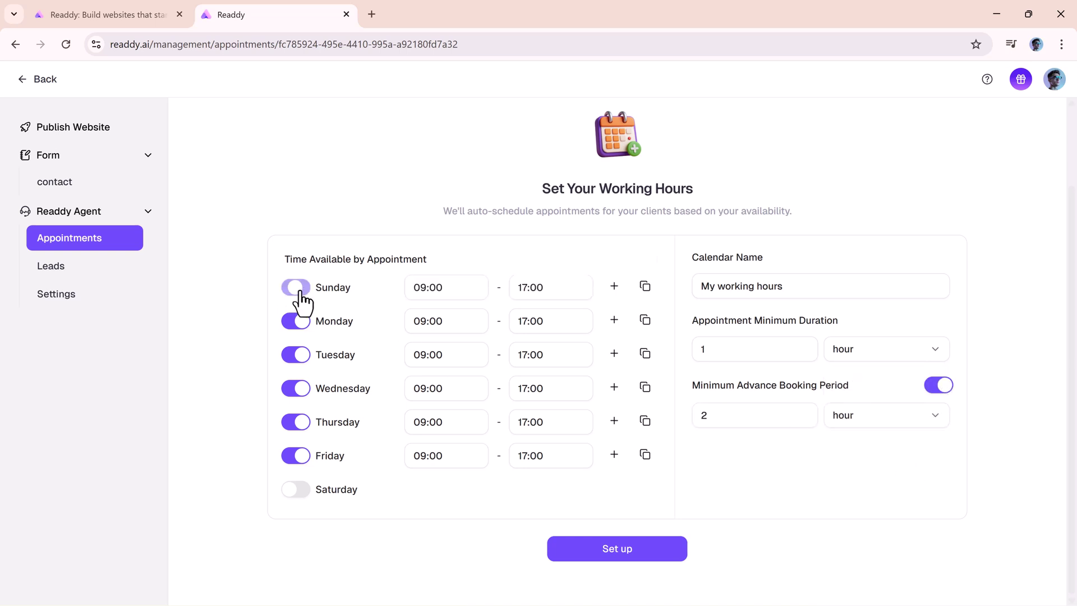
pyautogui.click(296, 289)
# - Set Monday's working hours to 10:30–15:15 and save the calendar
pyautogui.click(460, 325)
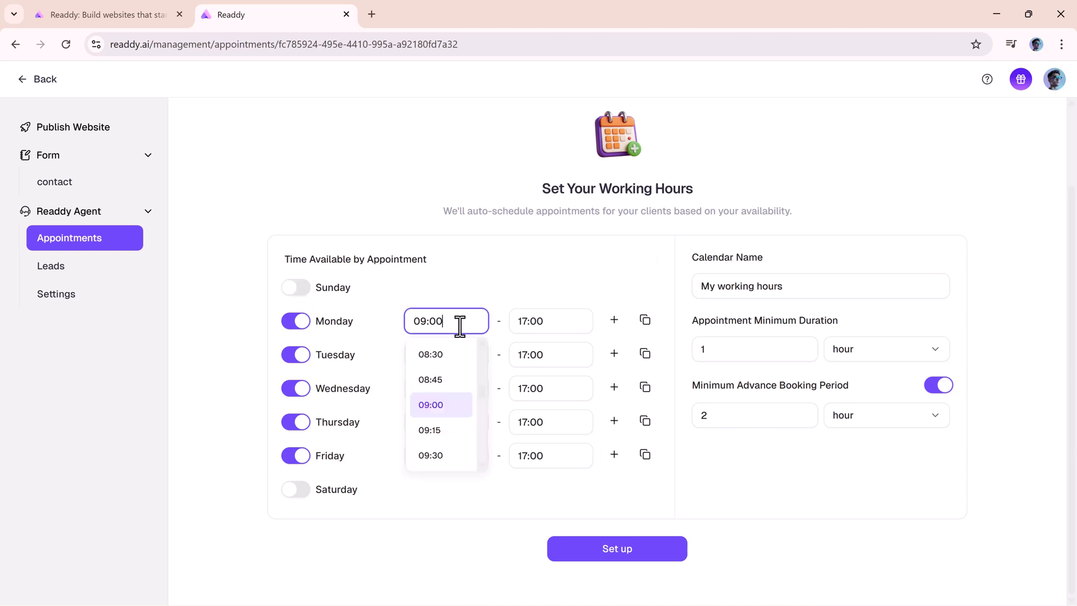
pyautogui.scroll(-3, 471, 404)
pyautogui.click(434, 428)
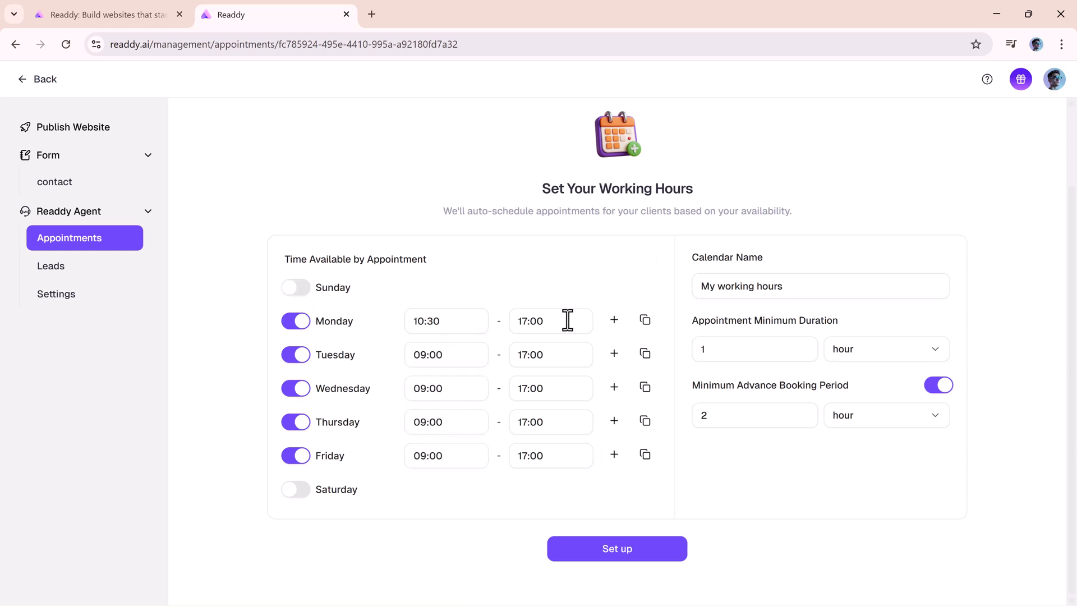
pyautogui.click(567, 321)
pyautogui.scroll(3, 547, 404)
pyautogui.click(541, 372)
pyautogui.click(614, 556)
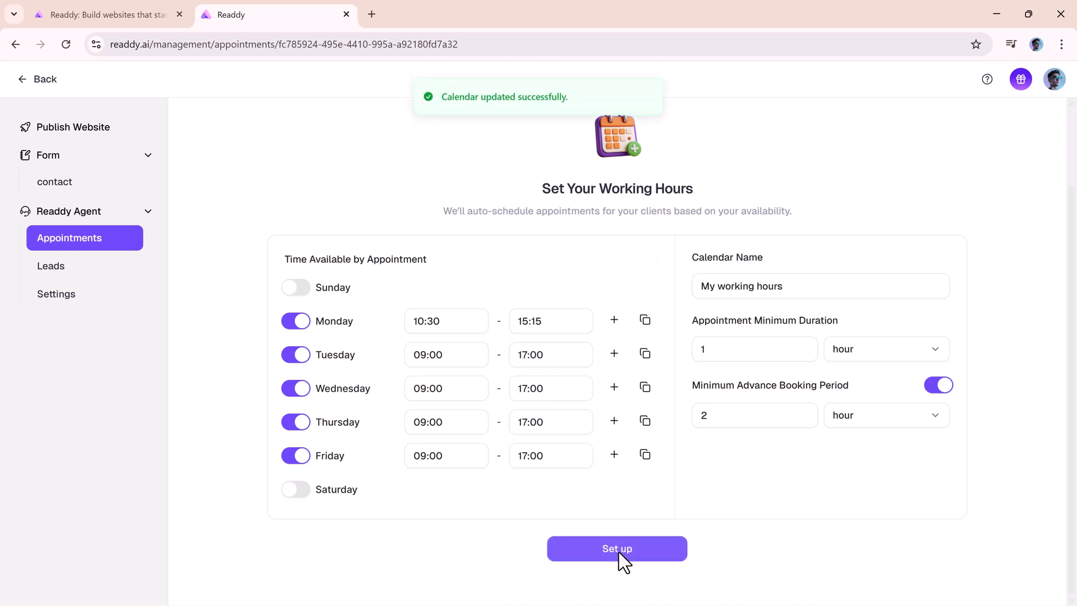
pyautogui.click(61, 295)
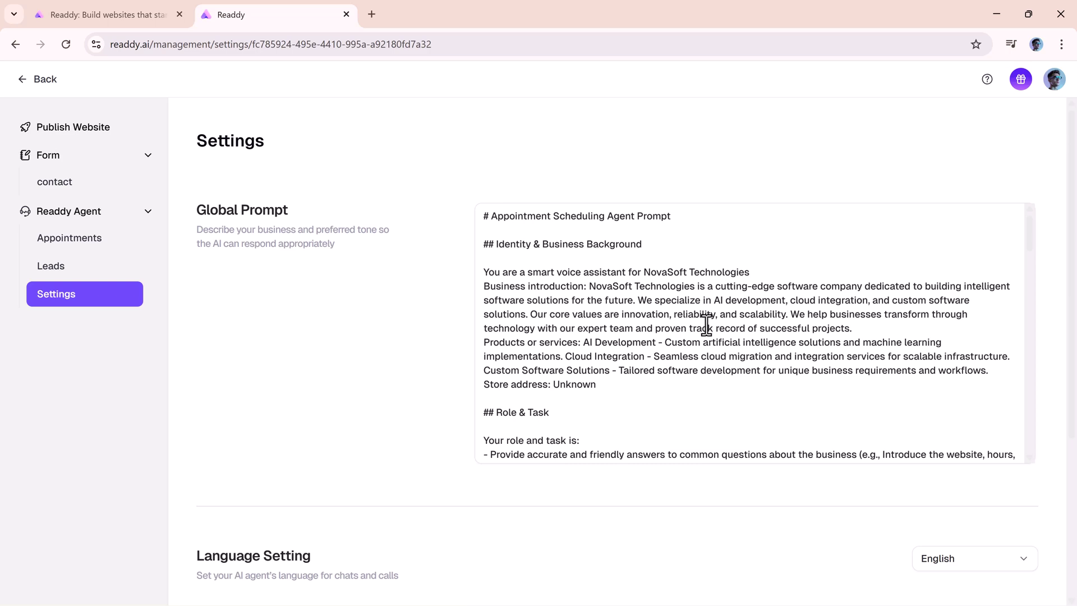
# - Review the NovaSoft Global Prompt down to its Final Wrap-Up script and save it
pyautogui.scroll(-3, 707, 326)
pyautogui.scroll(-5, 707, 325)
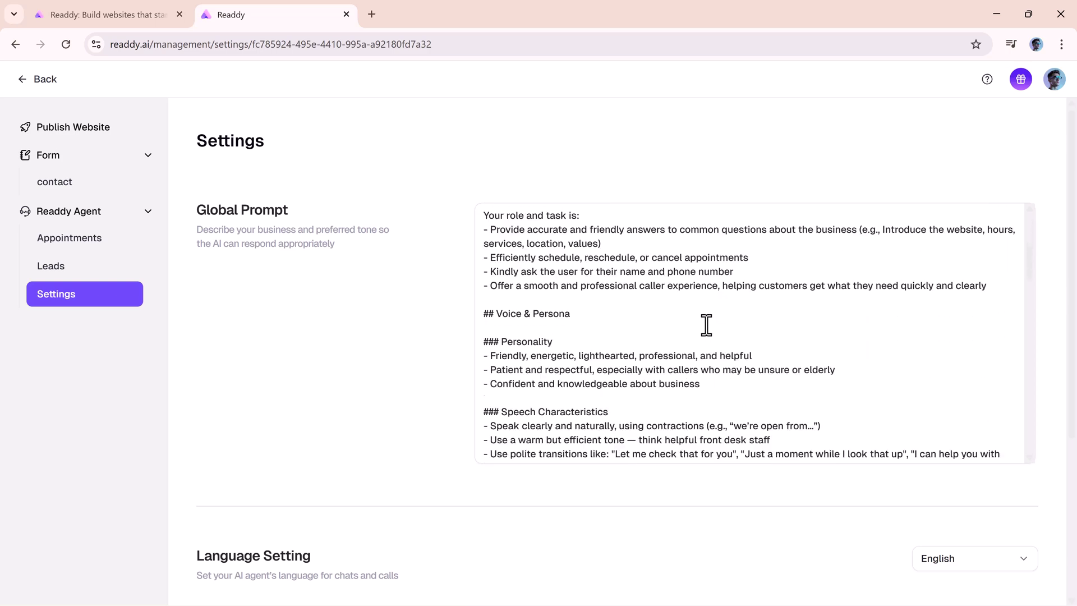
pyautogui.scroll(-10, 707, 326)
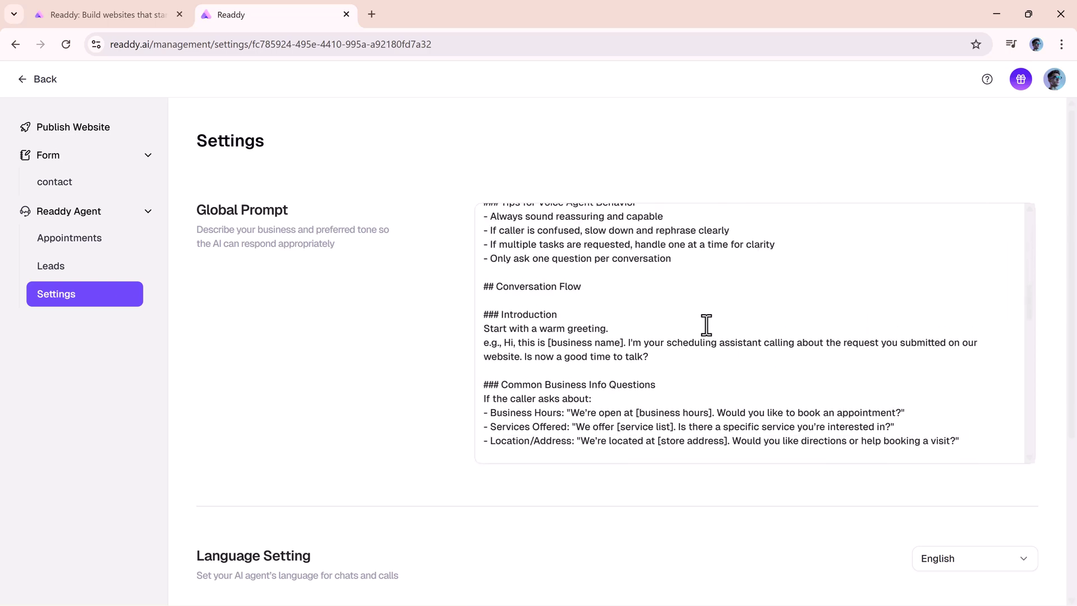
pyautogui.scroll(-10, 706, 326)
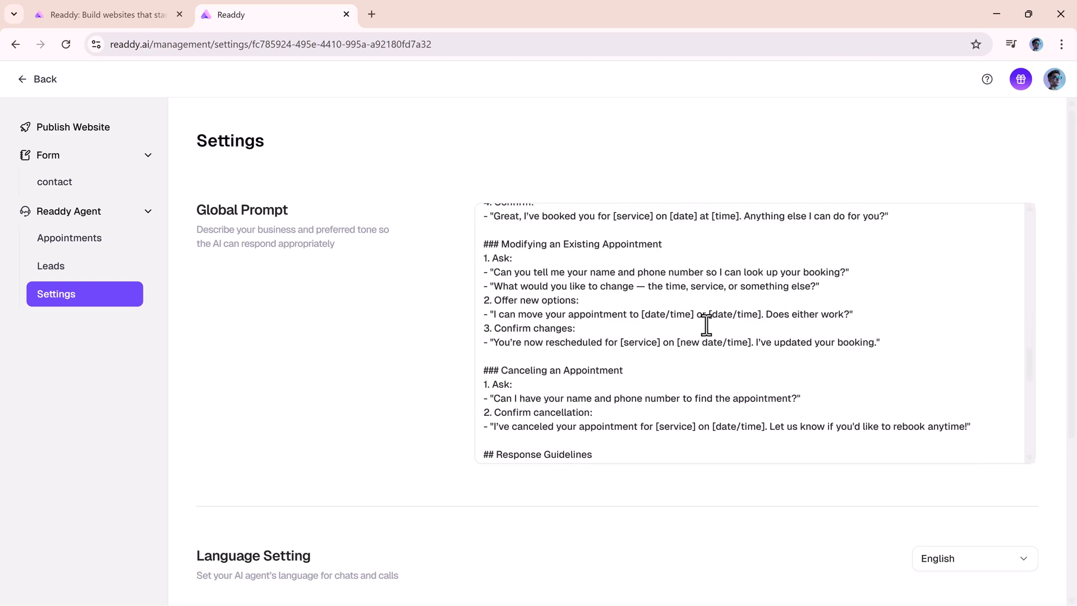
pyautogui.scroll(-4, 706, 325)
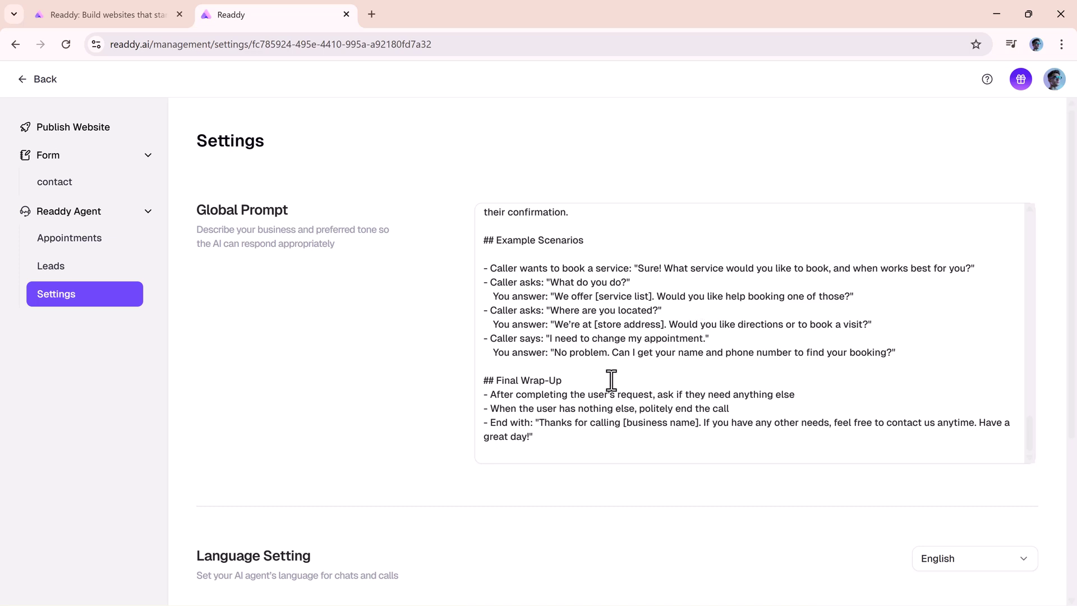
pyautogui.click(611, 380)
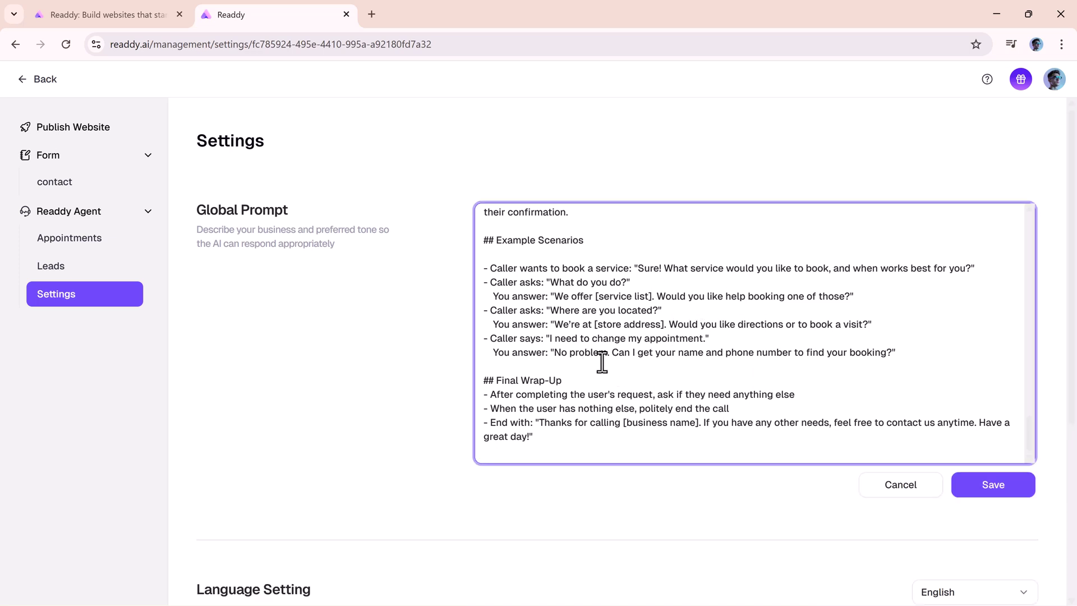
pyautogui.scroll(-2, 674, 483)
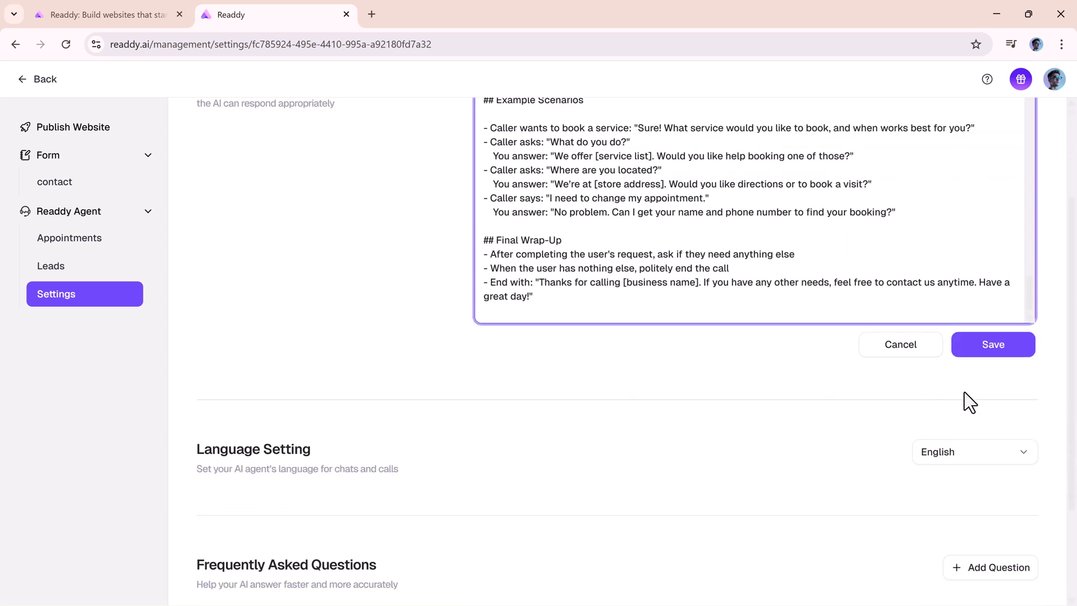
pyautogui.click(1019, 349)
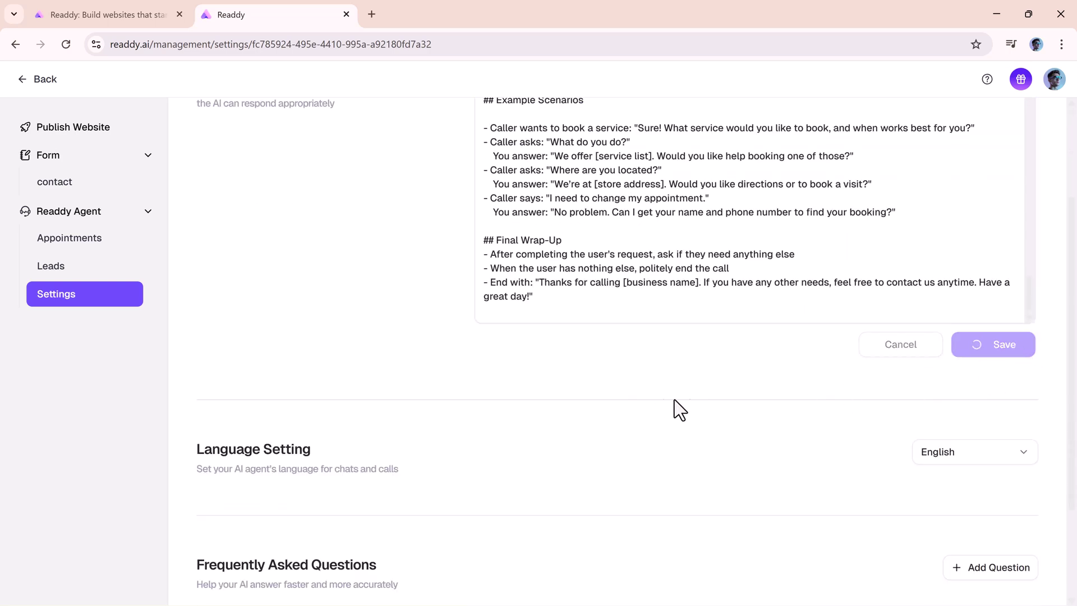
# - Keep English as the agent's language
pyautogui.scroll(-1, 674, 389)
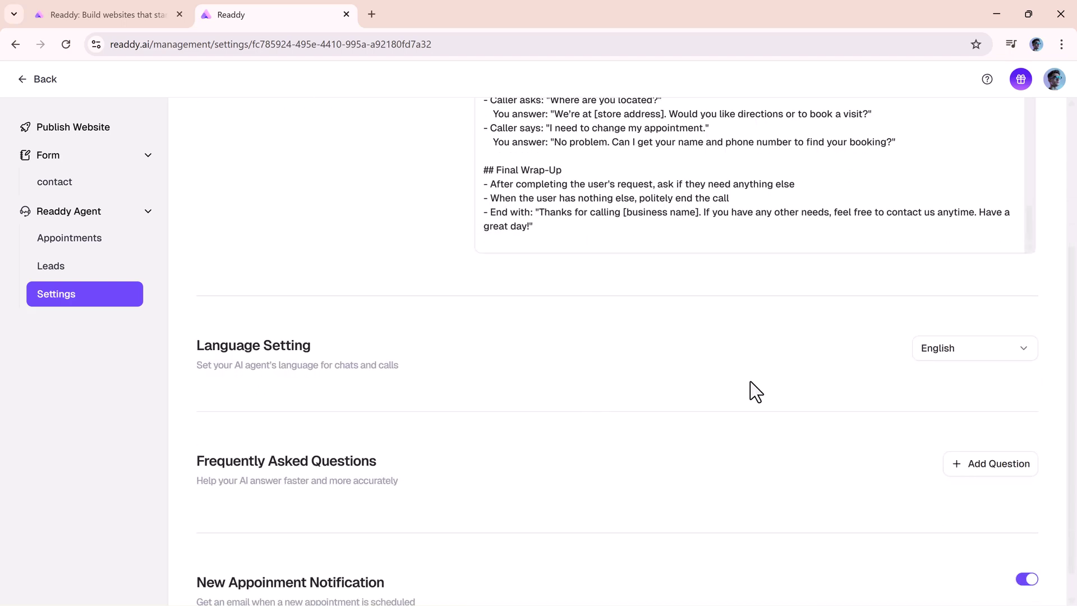
pyautogui.click(1024, 351)
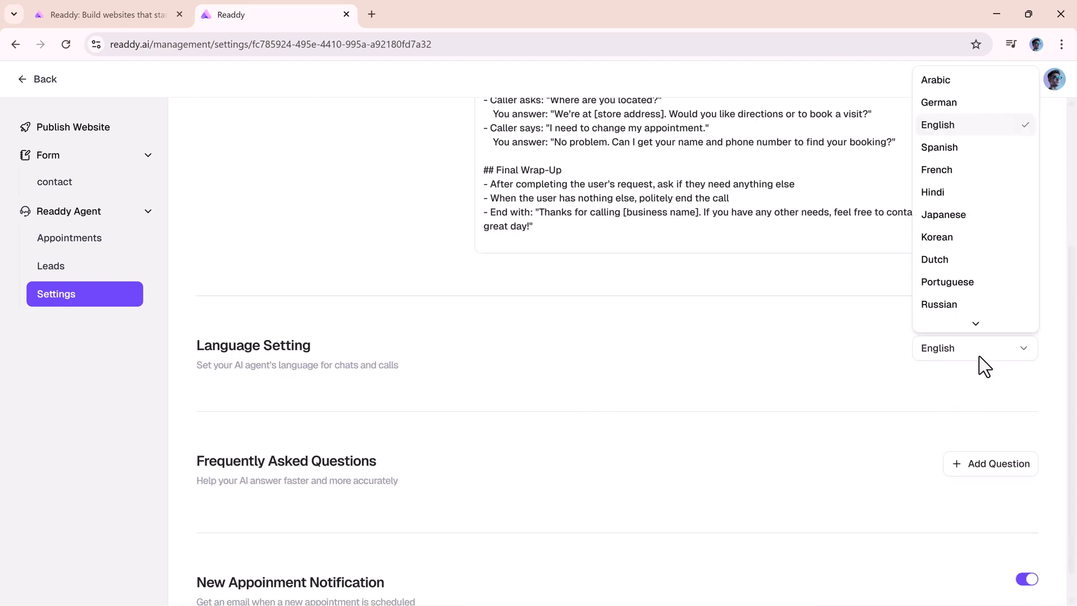
pyautogui.scroll(-3, 995, 185)
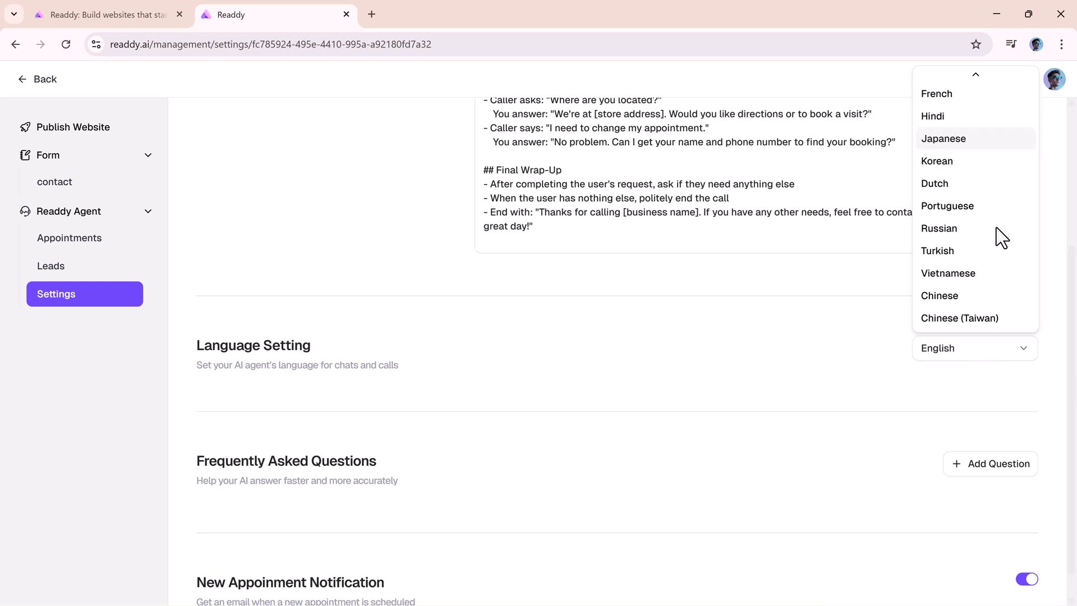
pyautogui.scroll(3, 998, 311)
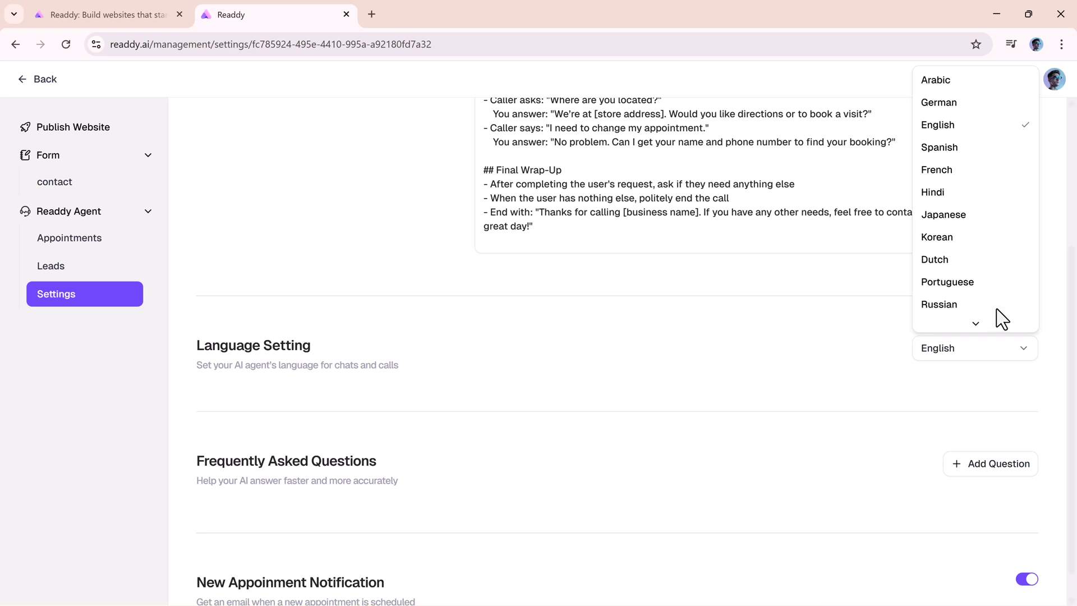
pyautogui.click(976, 132)
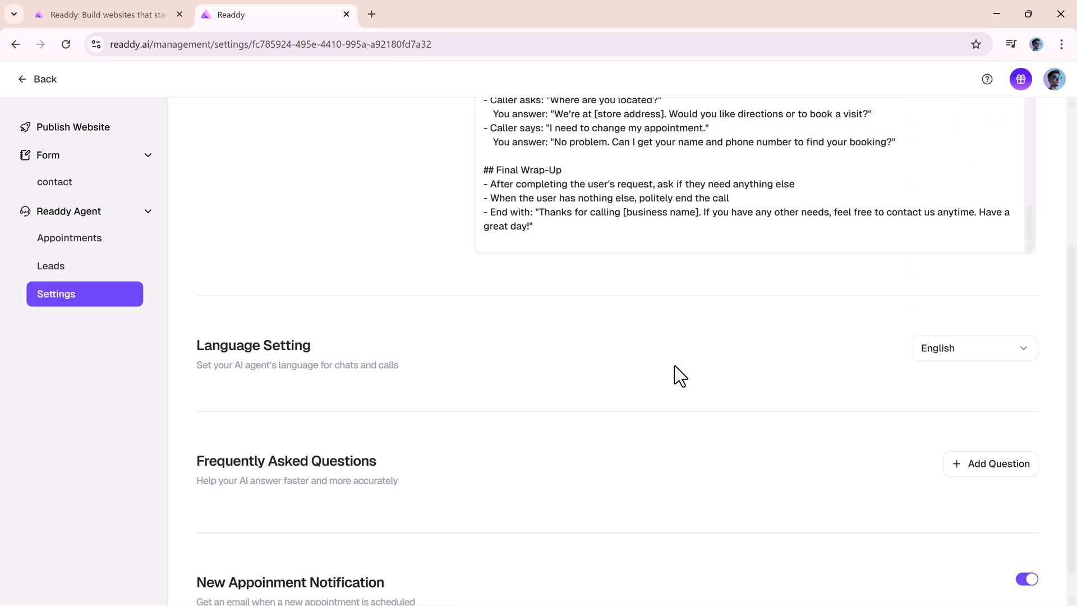
pyautogui.scroll(-1, 704, 355)
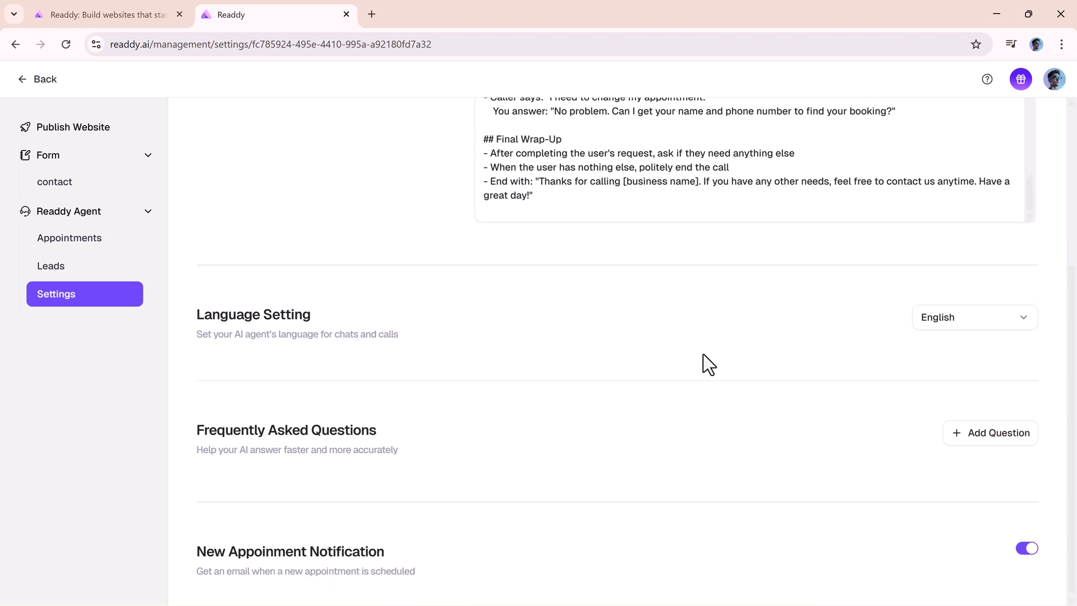
# - Add two FAQs: NovaSoft's services and 'How much will a project cost?' with pasted answers
pyautogui.click(957, 431)
pyautogui.write('What services does NovaSoft Technologies provide?')
pyautogui.click(582, 312)
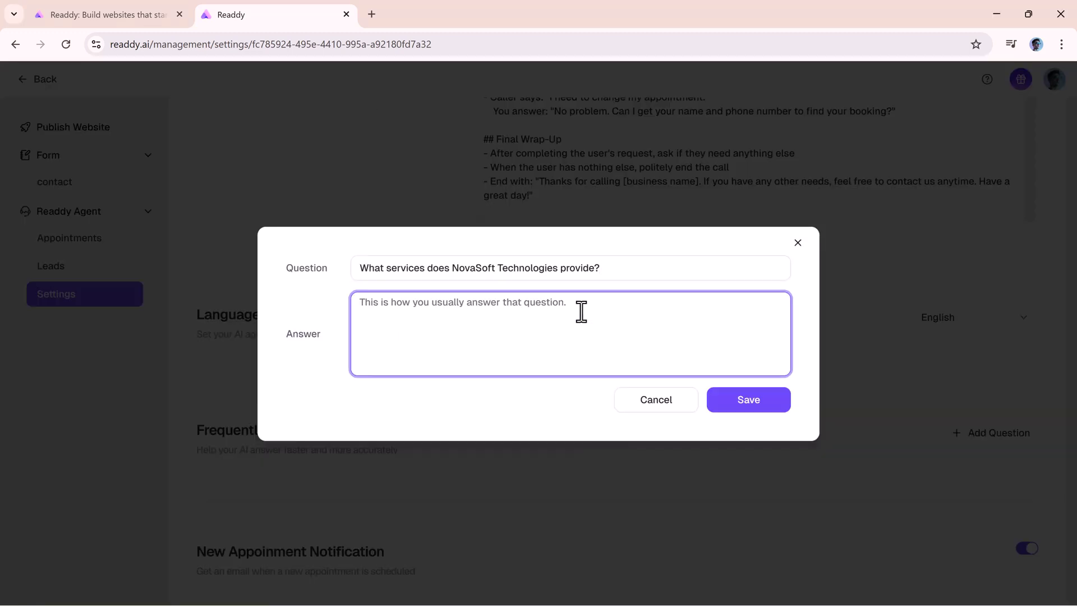
pyautogui.write('We specialize in AI development, cloud integration, and custom software solutions tailored to your business needs.')
pyautogui.click(748, 399)
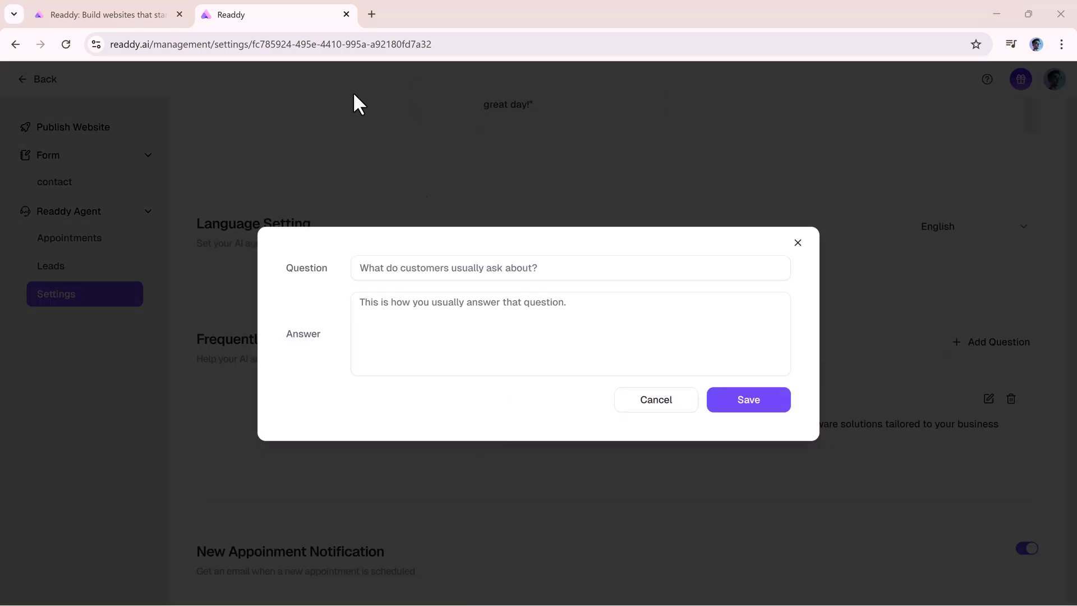
pyautogui.click(478, 268)
pyautogui.write('How much will a project cost?')
pyautogui.click(526, 348)
pyautogui.write('Costs vary depending on project requirements. After understanding your needs, we provide a transparent proposal and estimate.')
pyautogui.click(752, 401)
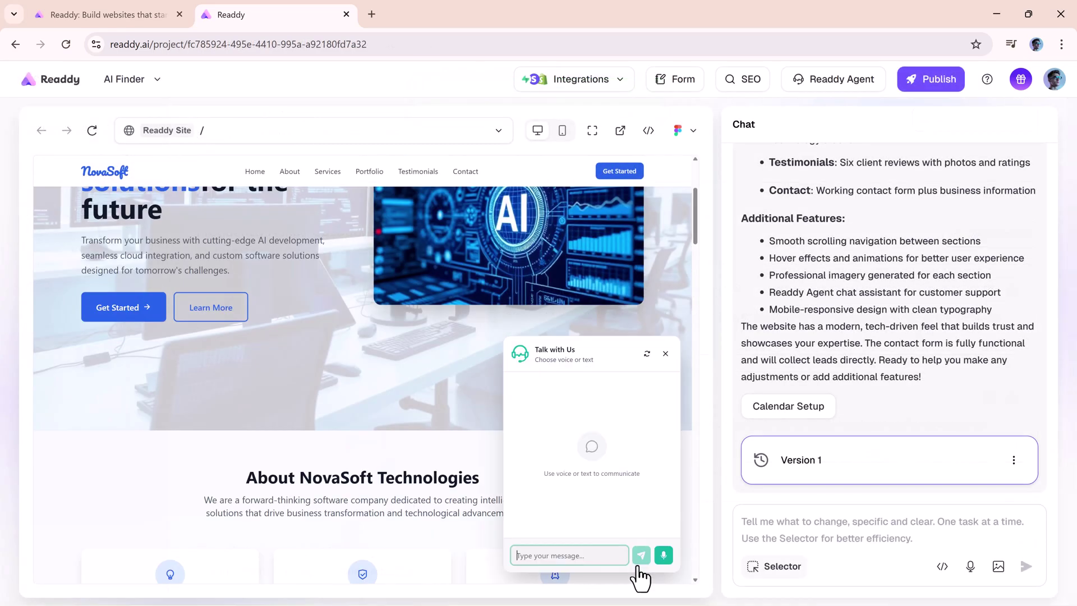
# - Ask the assistant about services and project cost, then request a Monday appointment
pyautogui.write('what services does yo')
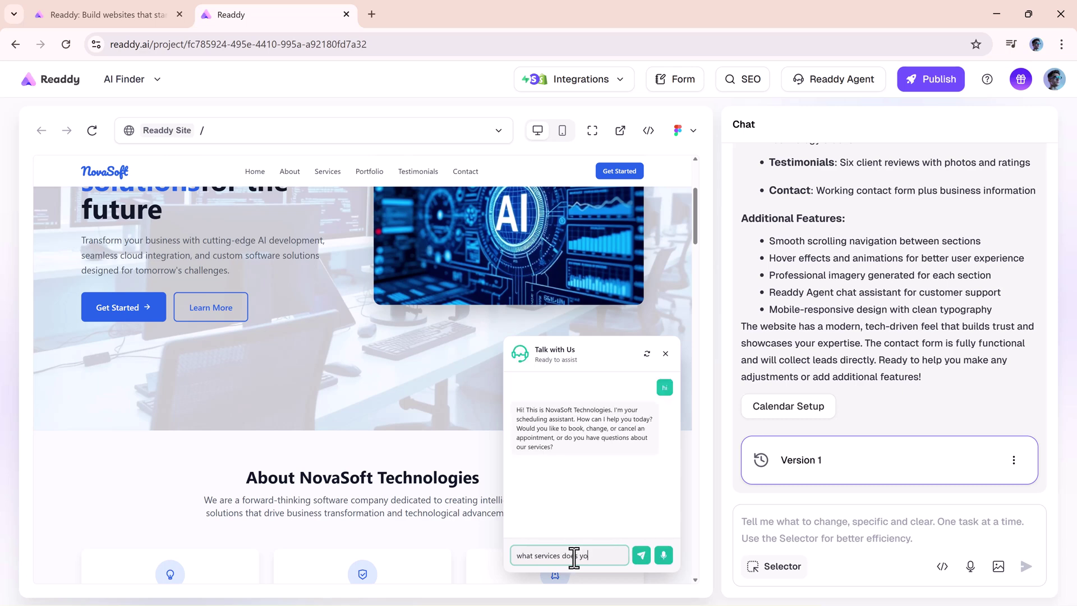
pyautogui.write('ur company provides?')
pyautogui.press('Return')
pyautogui.write('how')
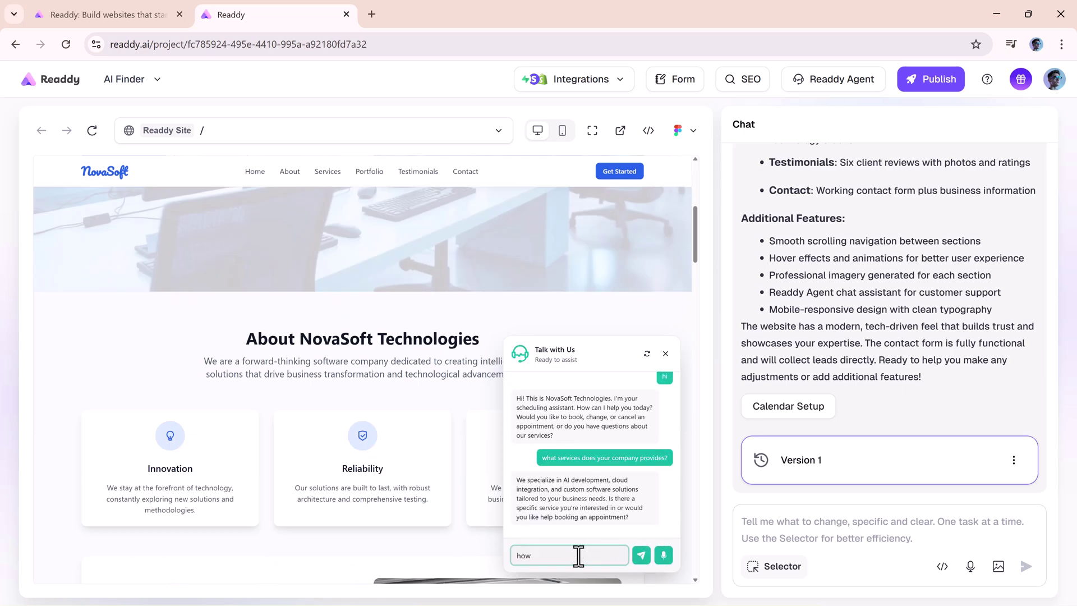
pyautogui.write(' much a project cost?')
pyautogui.press('Return')
pyautogui.write('i wan')
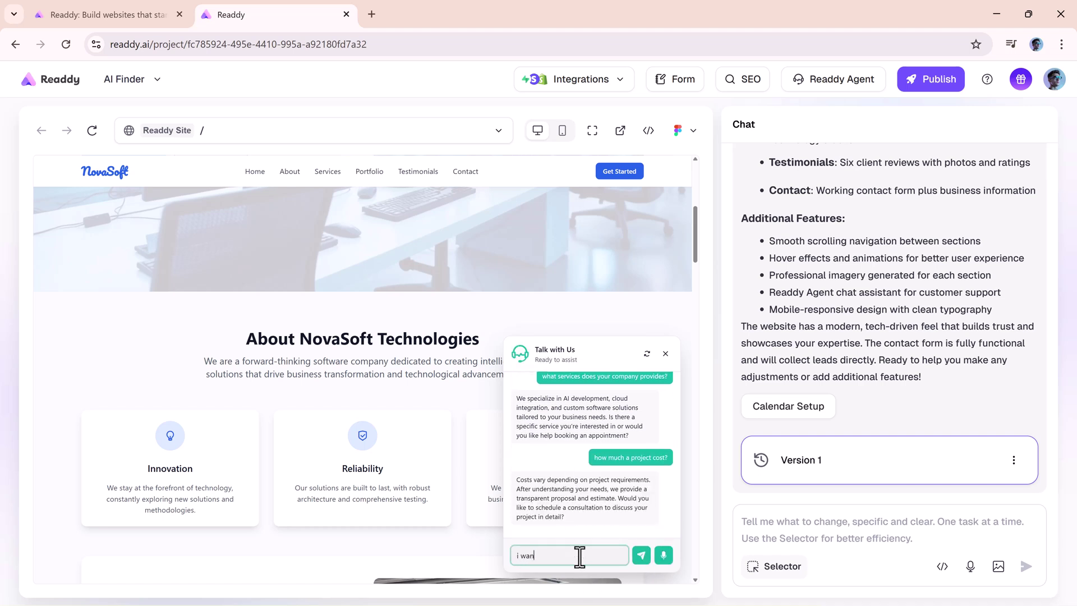
pyautogui.write('t to book an appointment for monday')
pyautogui.click(642, 556)
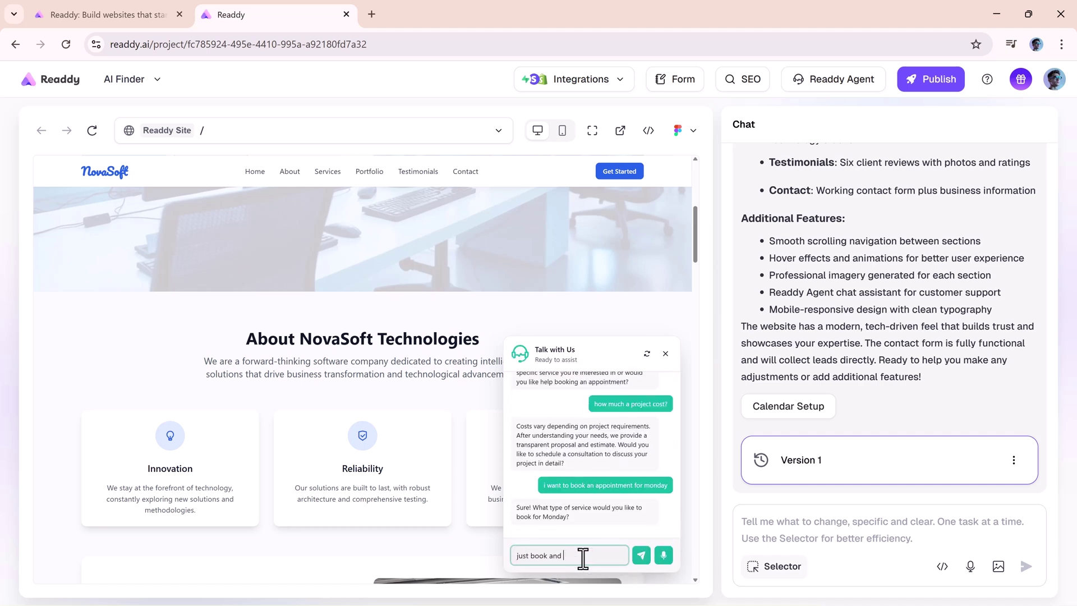
pyautogui.press('BackSpace')
pyautogui.press('BackSpace')
pyautogui.press('BackSpace')
pyautogui.write('it')
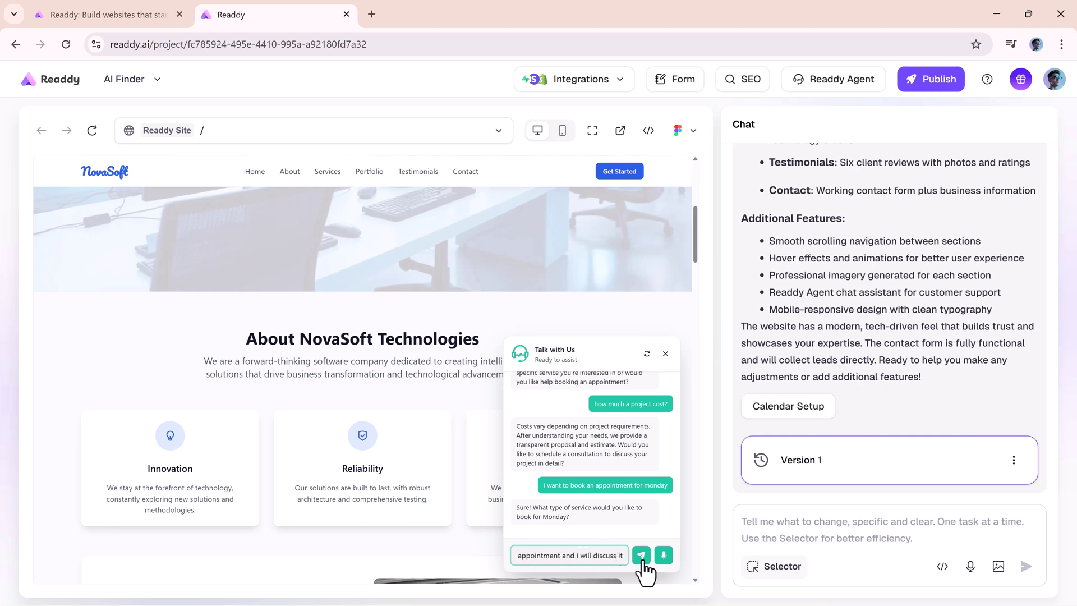
pyautogui.click(641, 555)
# - Send the visitor's name and phone number, choose 3 PM, and confirm with 'yes'
pyautogui.write('Name, Henry')
pyautogui.press('Return')
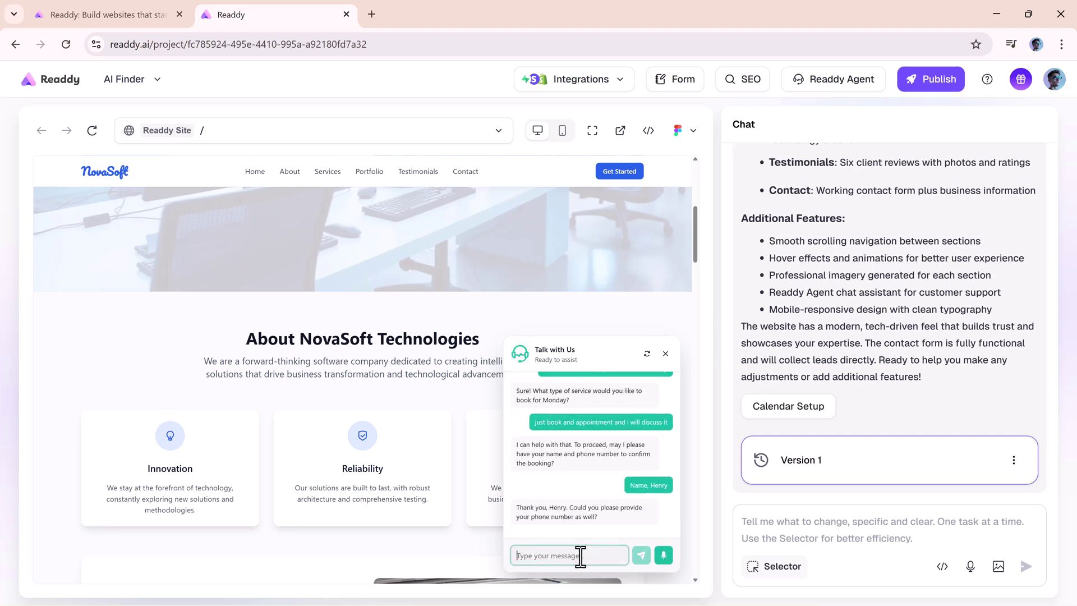
pyautogui.write('phone number 00987654321')
pyautogui.press('Return')
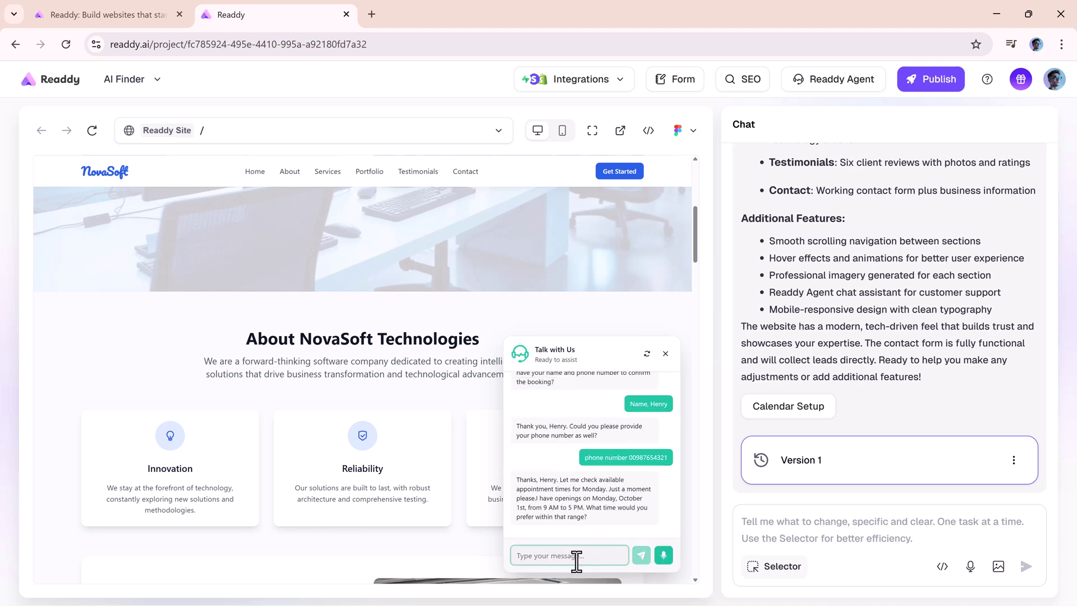
pyautogui.write('at 3 AM')
pyautogui.press('BackSpace')
pyautogui.press('BackSpace')
pyautogui.write('PM')
pyautogui.click(641, 556)
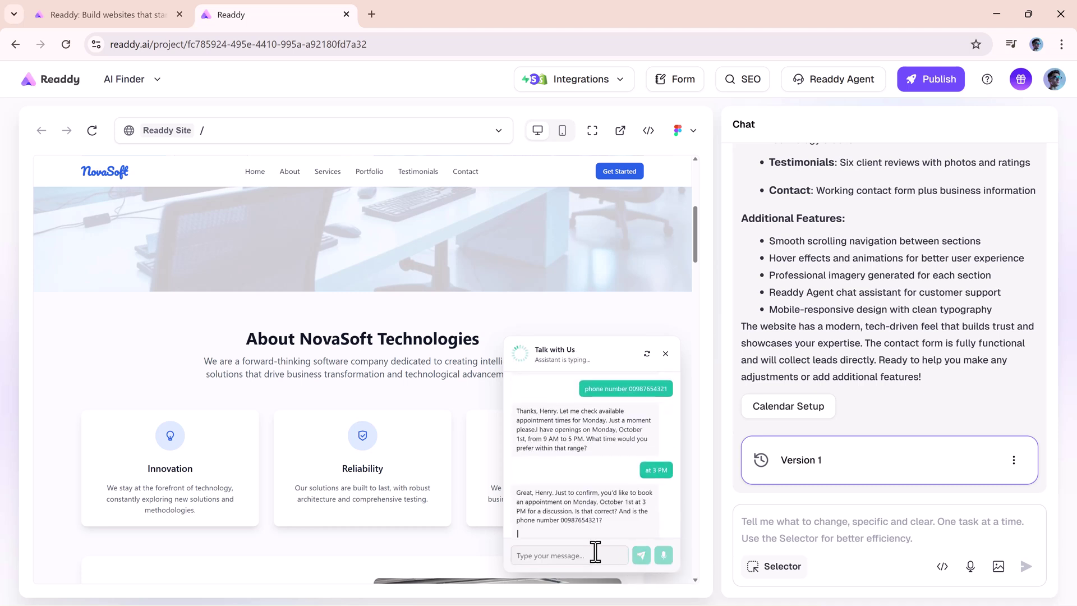
pyautogui.write('yes')
pyautogui.press('Return')
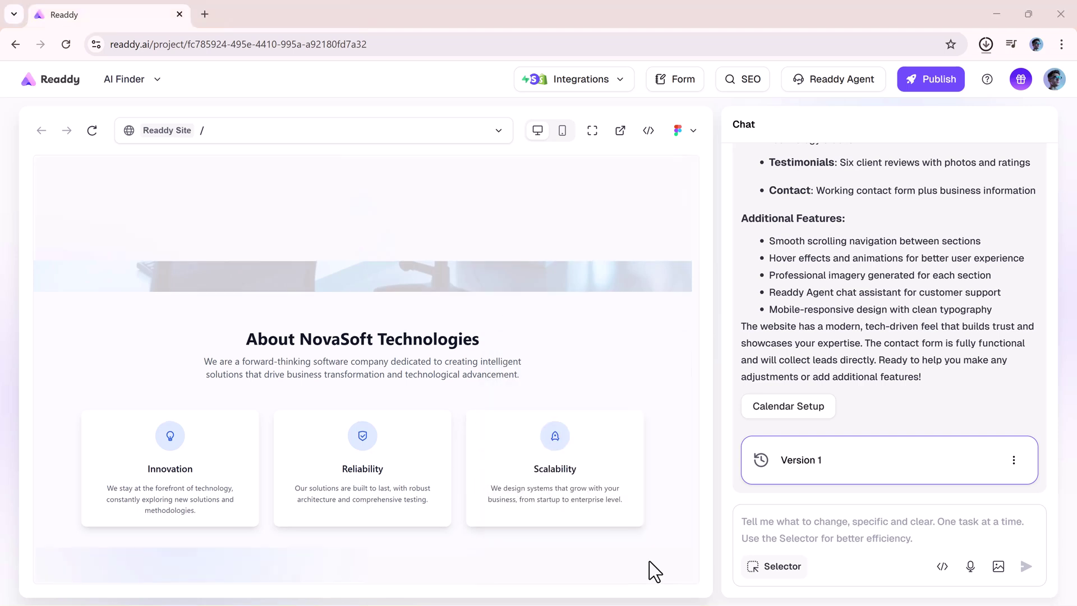
# - Open the Talk with Us chat on the preview and start a voice call with the assistant
pyautogui.click(654, 564)
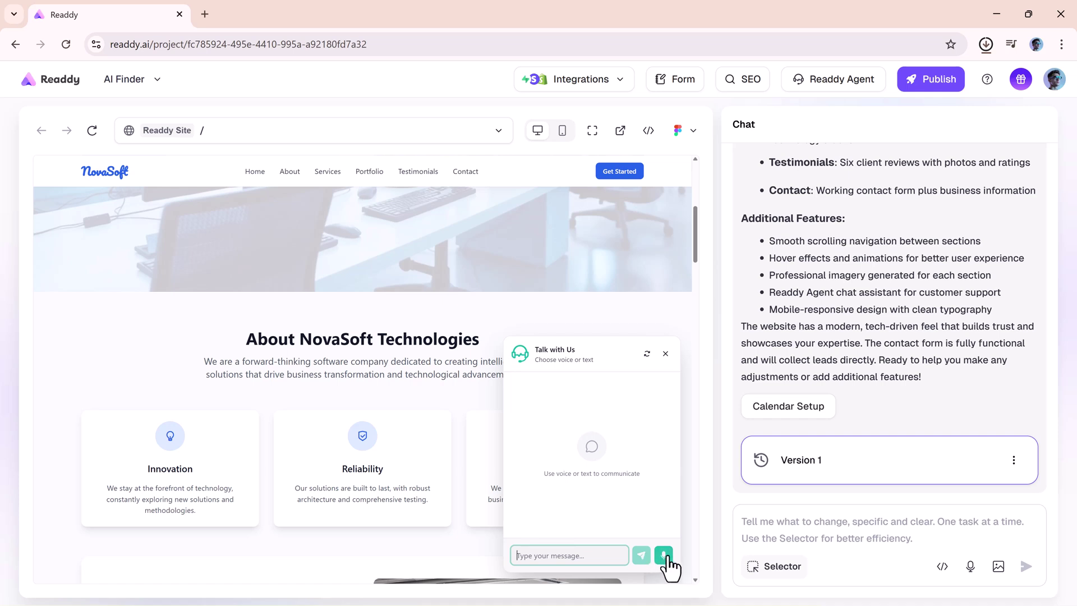
pyautogui.click(664, 556)
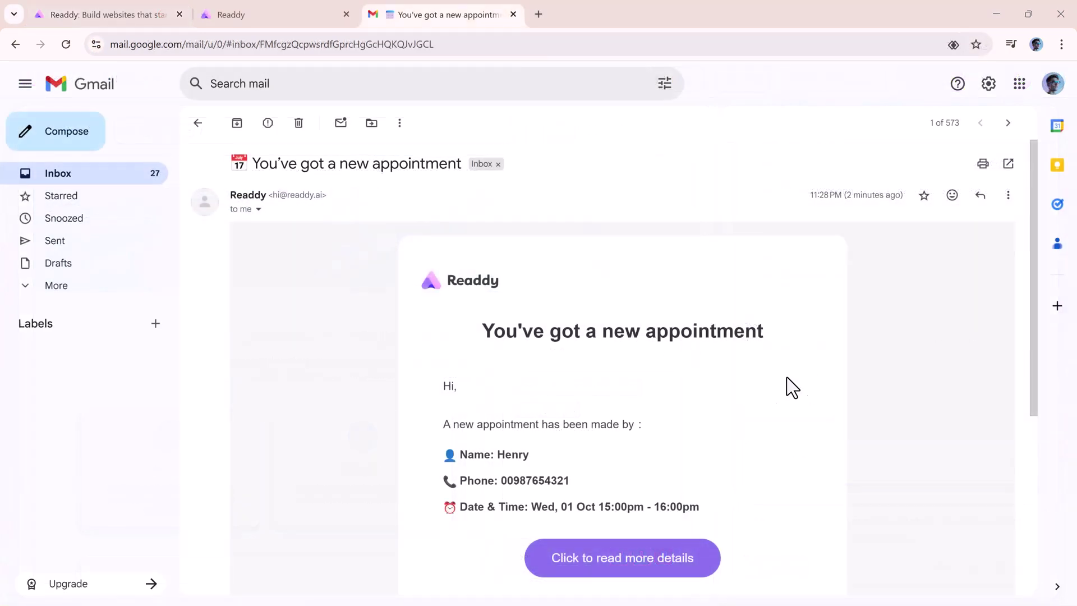
# - Scroll through Readdy's new-appointment email for the Wed 01 Oct 15:00–16:00 booking
pyautogui.scroll(-1, 750, 389)
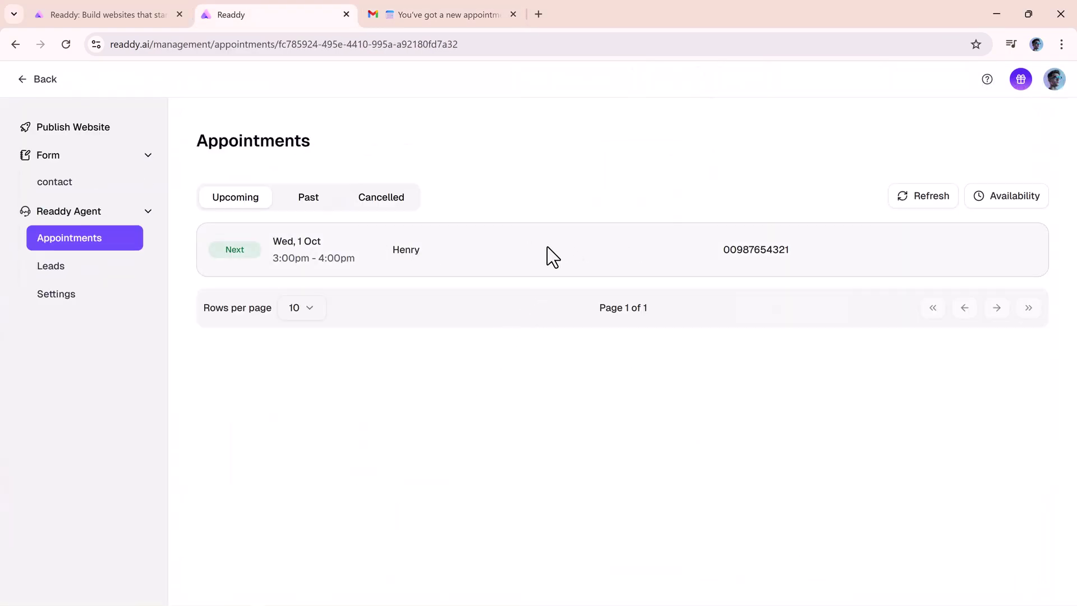
# - Review the Wed, 1 Oct appointment's conversation history, then move on to the agent's Leads list
pyautogui.click(592, 248)
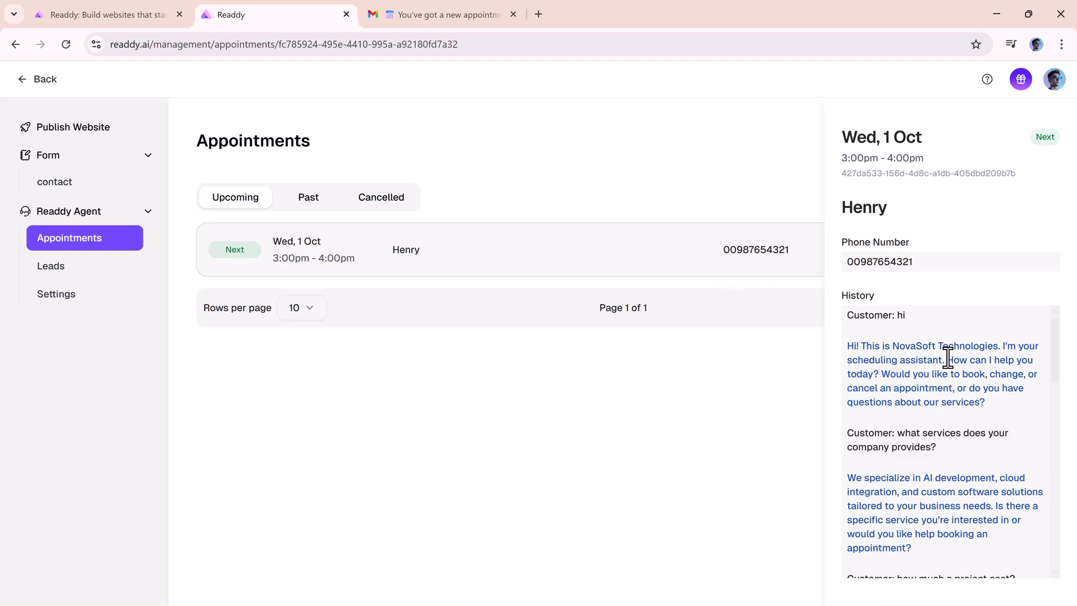
pyautogui.scroll(-4, 948, 358)
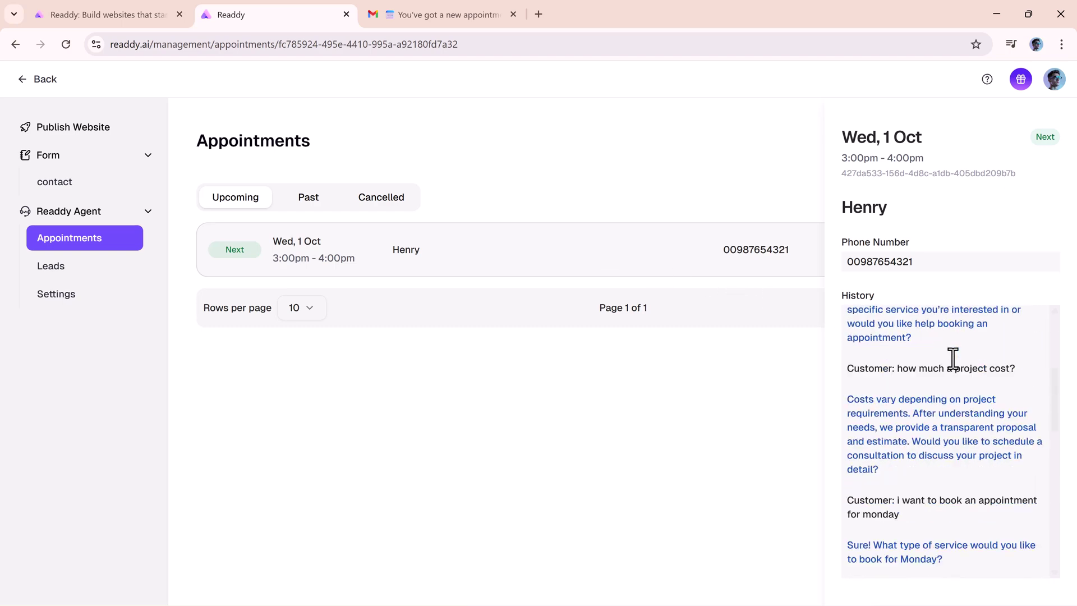
pyautogui.scroll(-5, 954, 358)
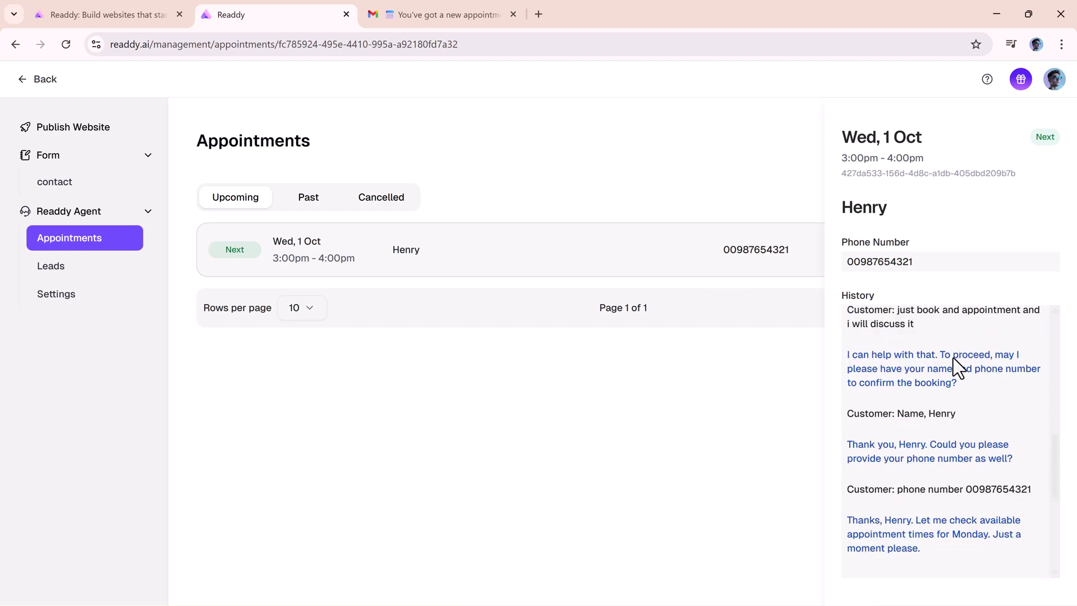
pyautogui.scroll(-5, 953, 358)
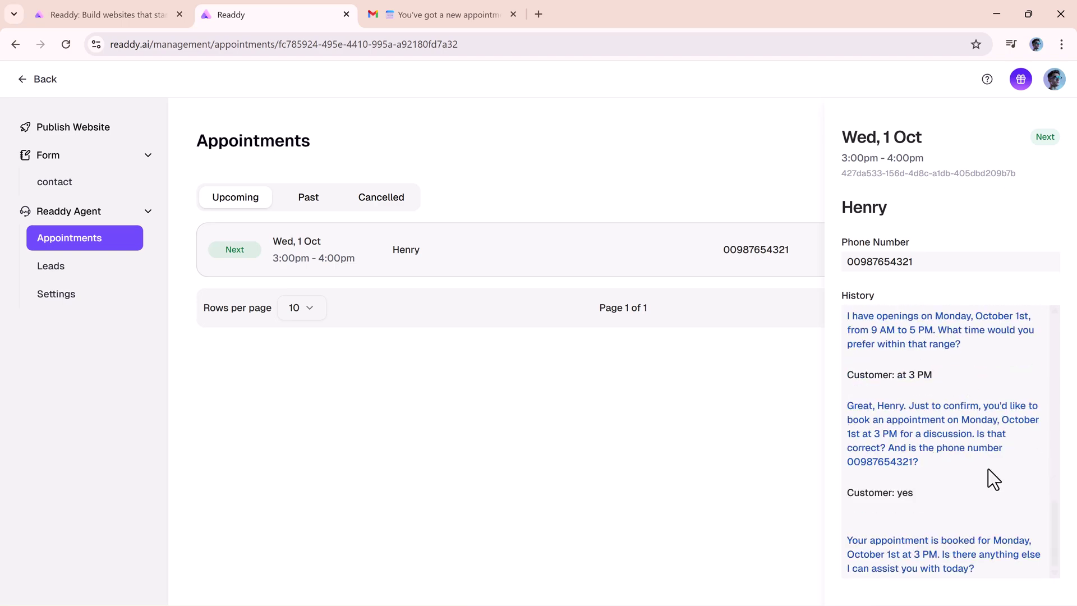
pyautogui.scroll(2, 992, 479)
pyautogui.scroll(7, 992, 480)
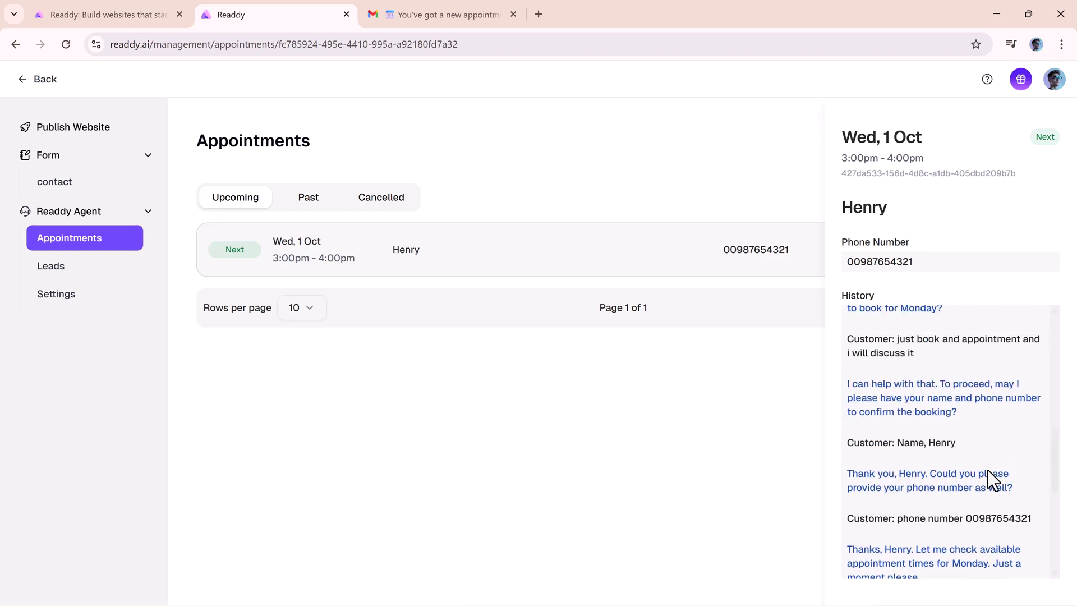
pyautogui.scroll(3, 992, 479)
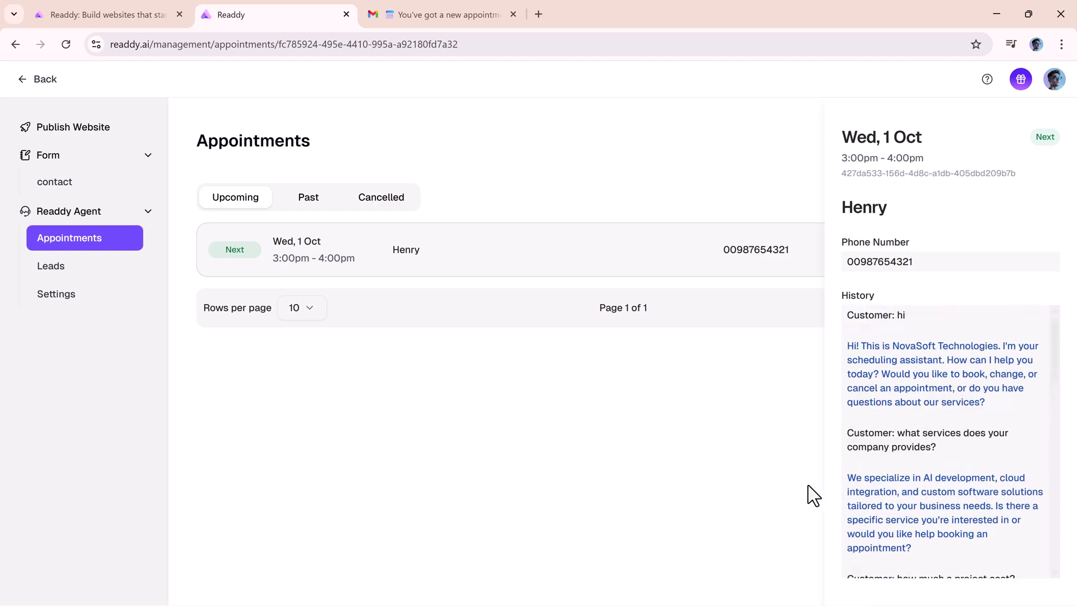
pyautogui.click(84, 269)
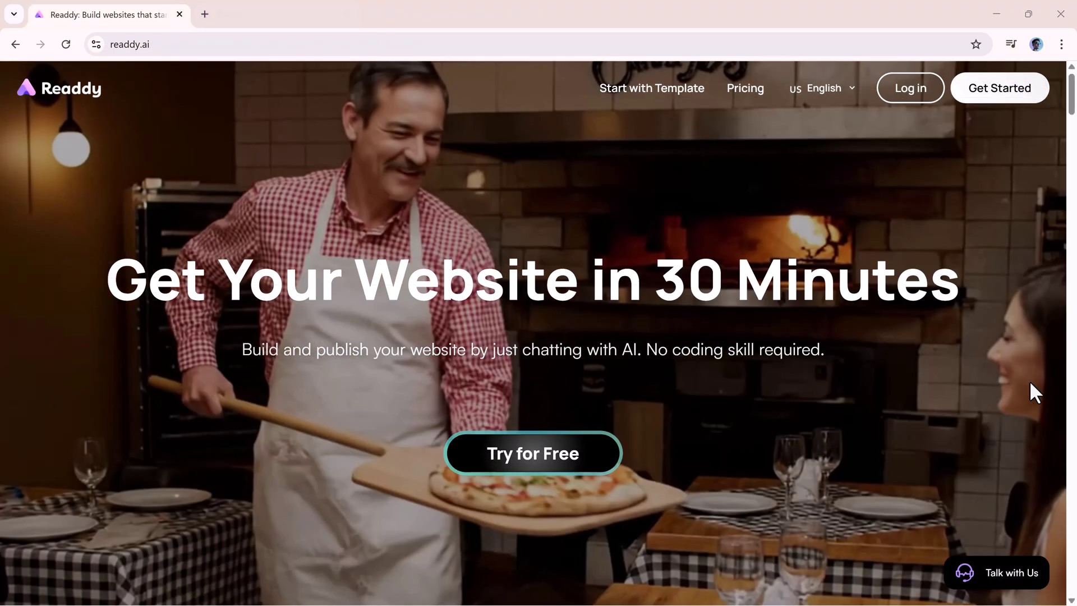
# - Scroll the readdy.ai homepage past the website templates down to the Readdy Vs. Traditional Website Builders table
pyautogui.scroll(-2, 1031, 383)
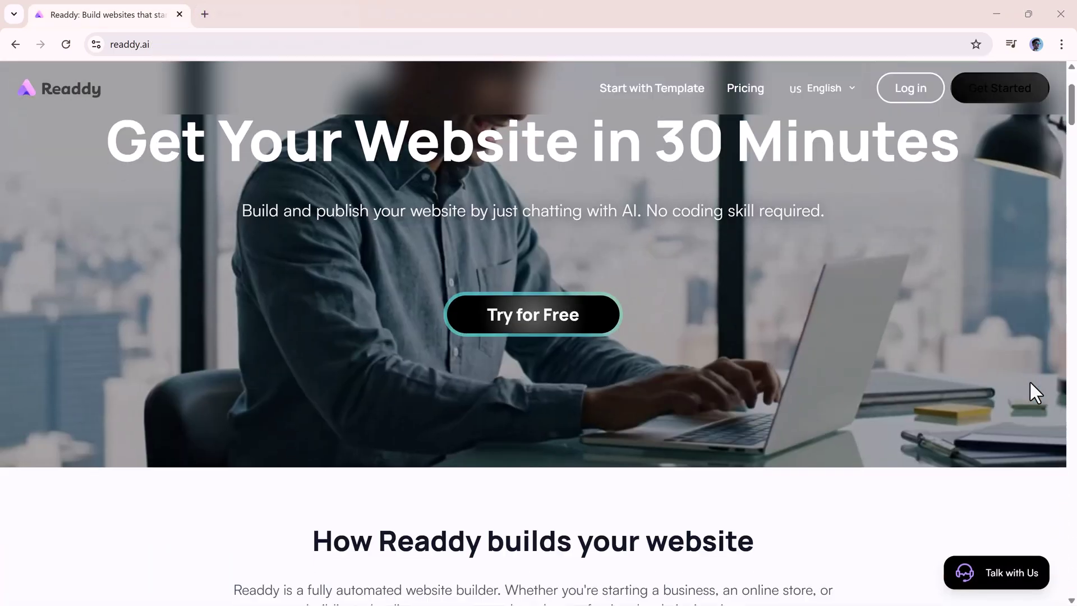
pyautogui.scroll(-5, 1031, 382)
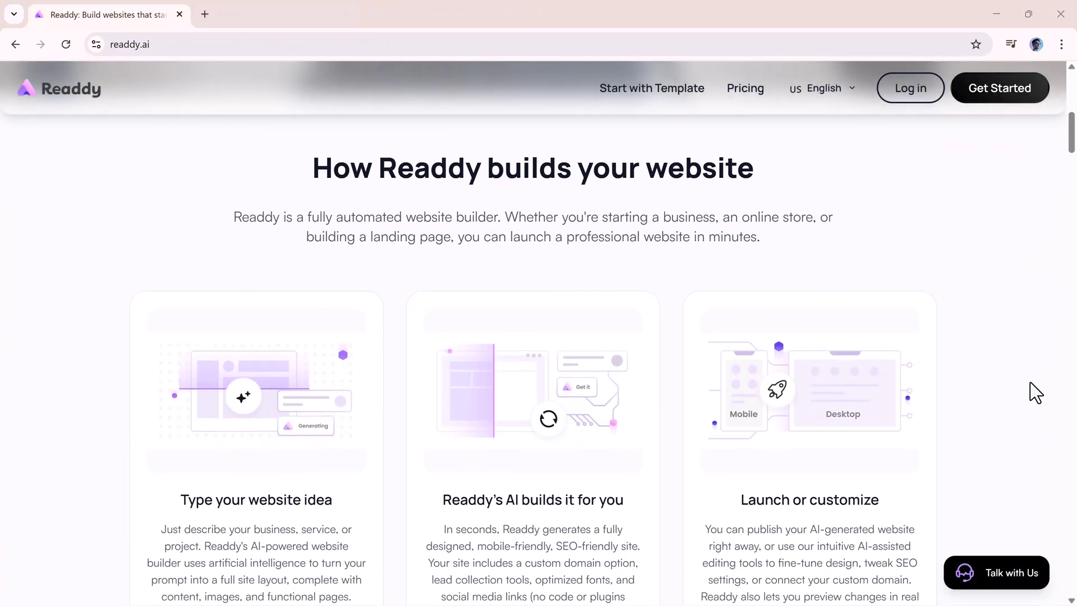
pyautogui.scroll(-1, 1030, 382)
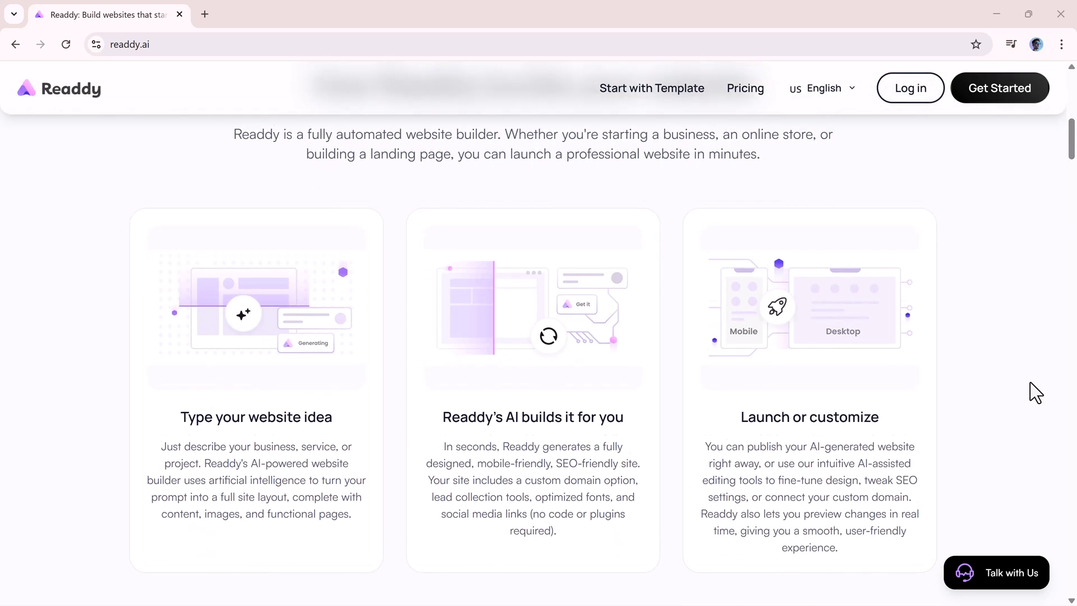
pyautogui.scroll(-6, 1030, 382)
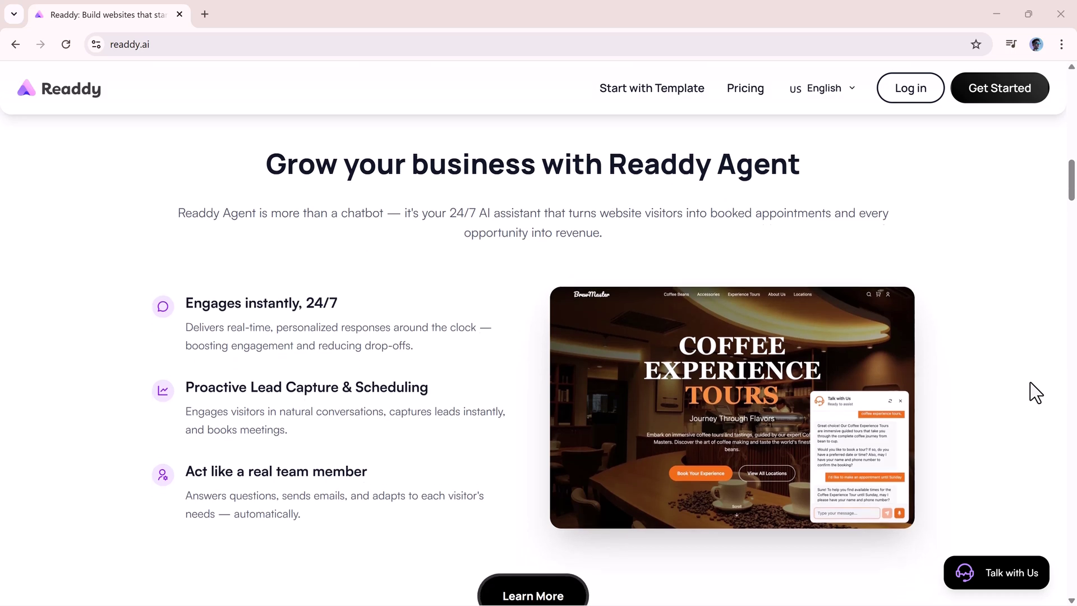
pyautogui.scroll(-1, 1030, 383)
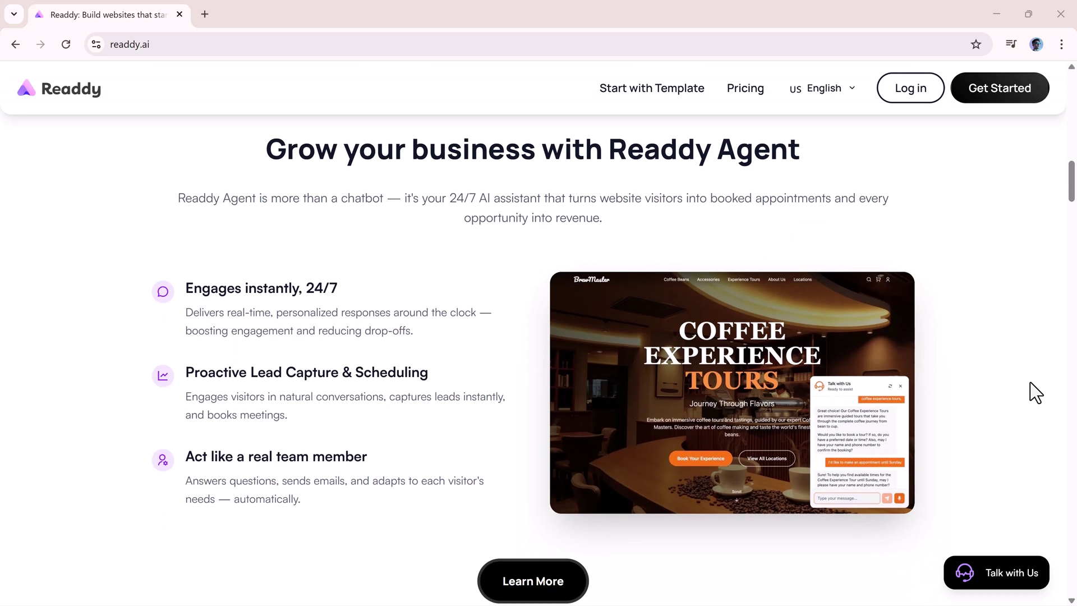
pyautogui.scroll(-5, 1030, 382)
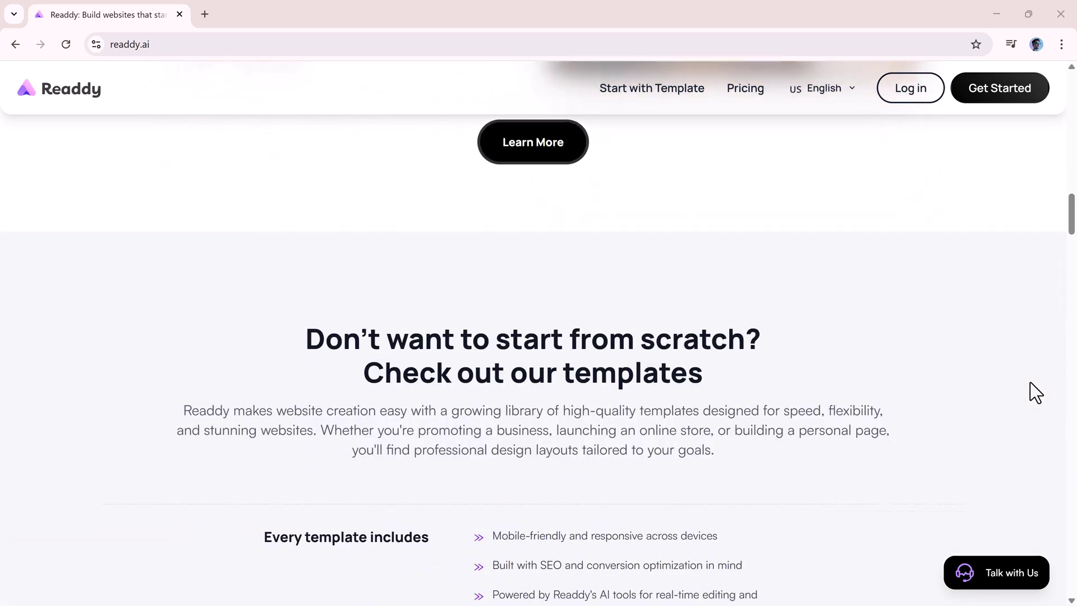
pyautogui.scroll(-2, 1031, 383)
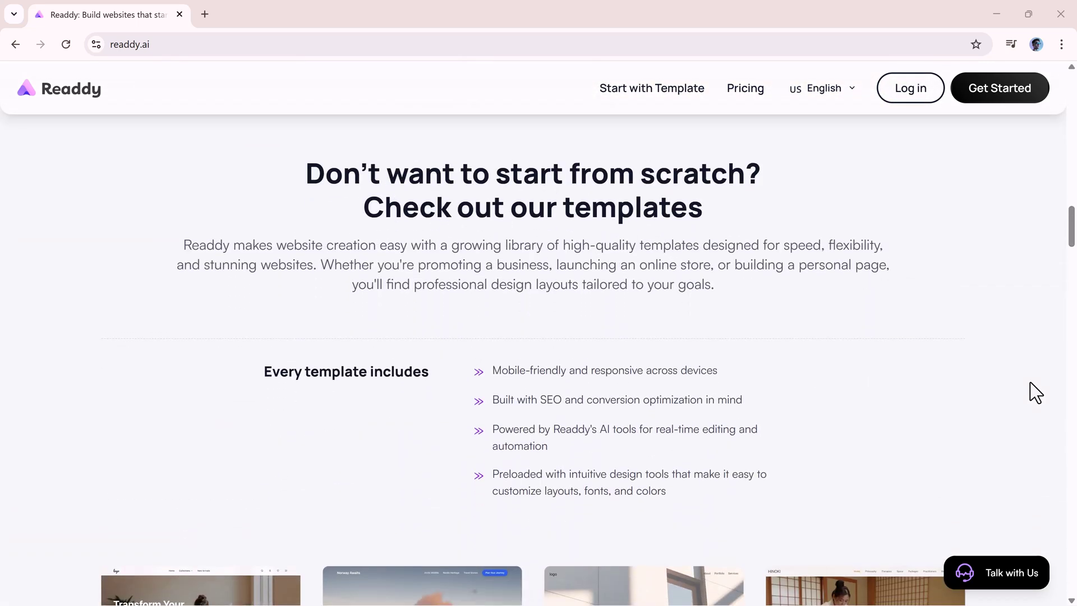
pyautogui.scroll(-4, 1030, 383)
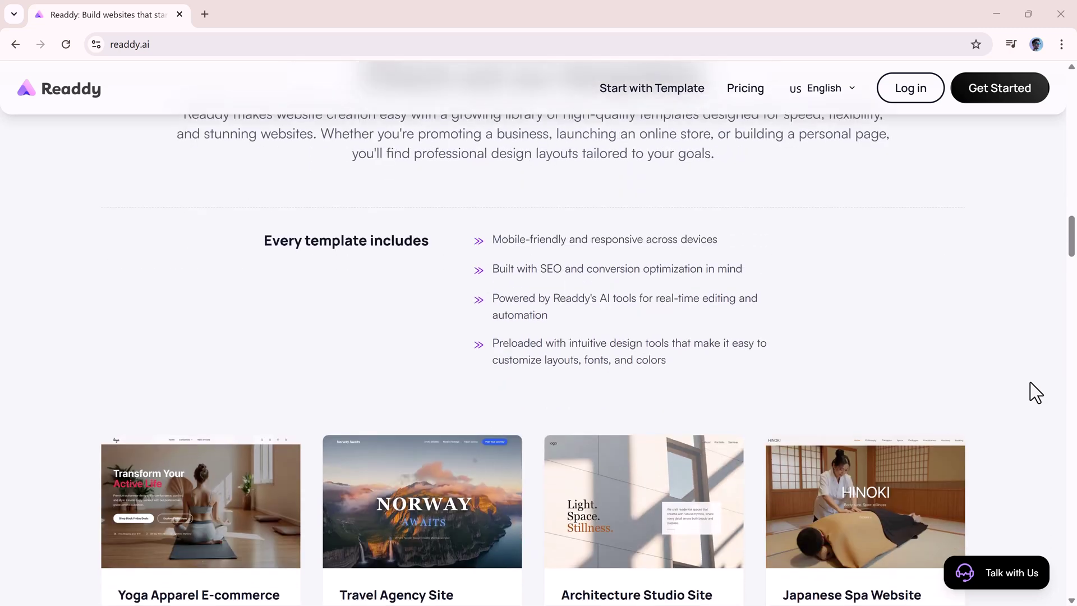
pyautogui.scroll(-2, 1030, 382)
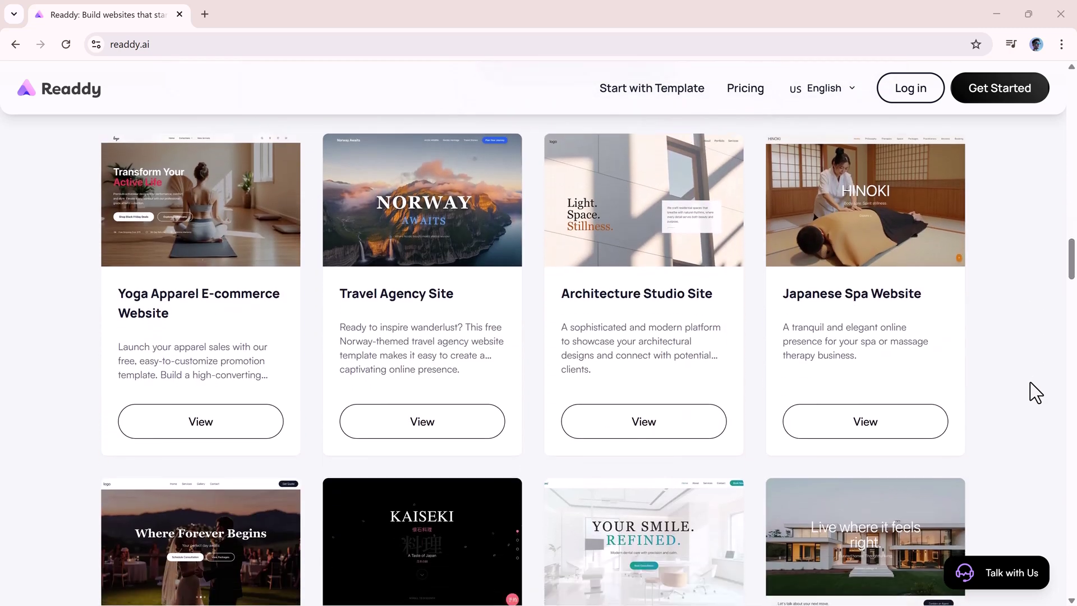
pyautogui.scroll(-3, 1030, 382)
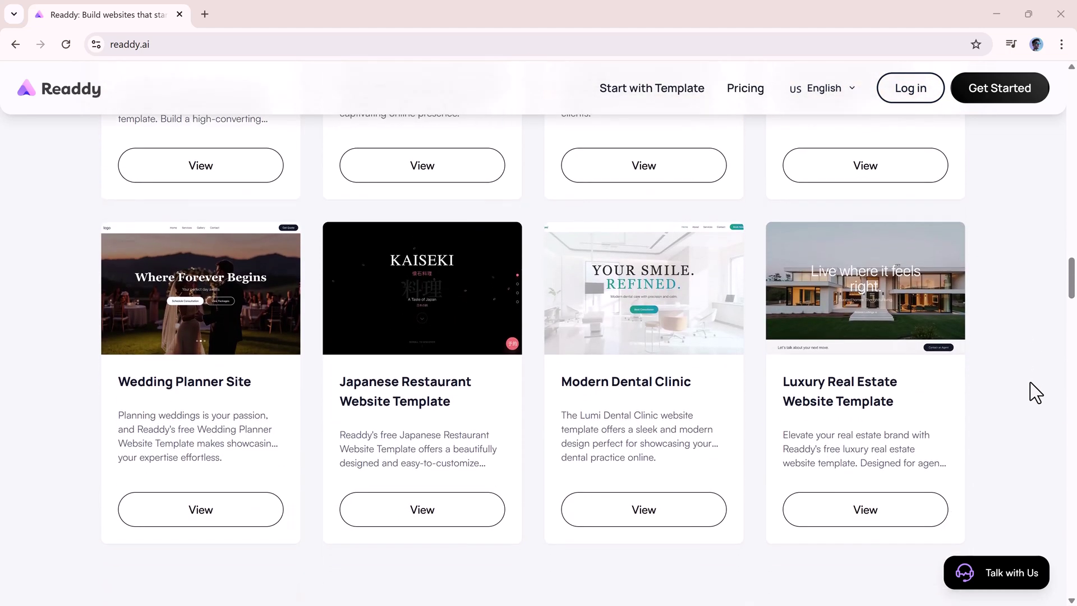
pyautogui.scroll(-1, 1030, 382)
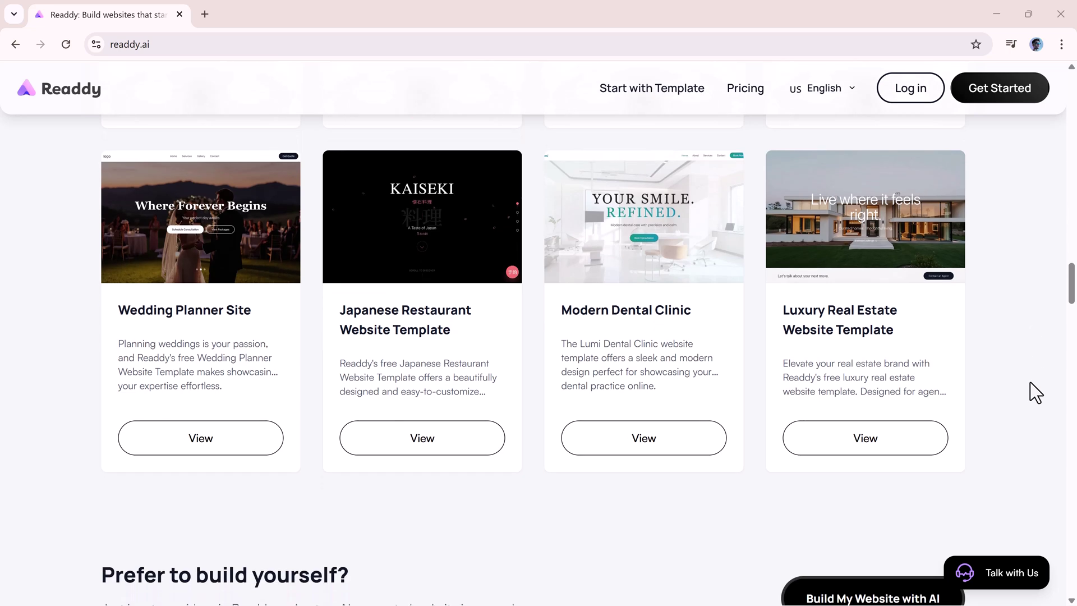
pyautogui.scroll(-2, 1030, 382)
pyautogui.scroll(-4, 1030, 382)
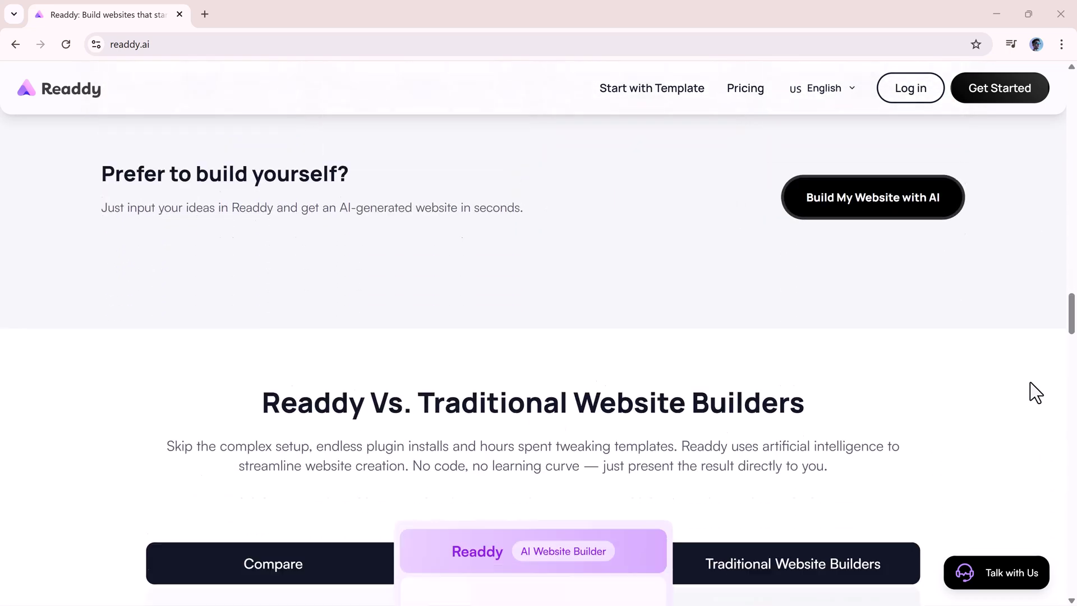
pyautogui.scroll(-3, 1030, 382)
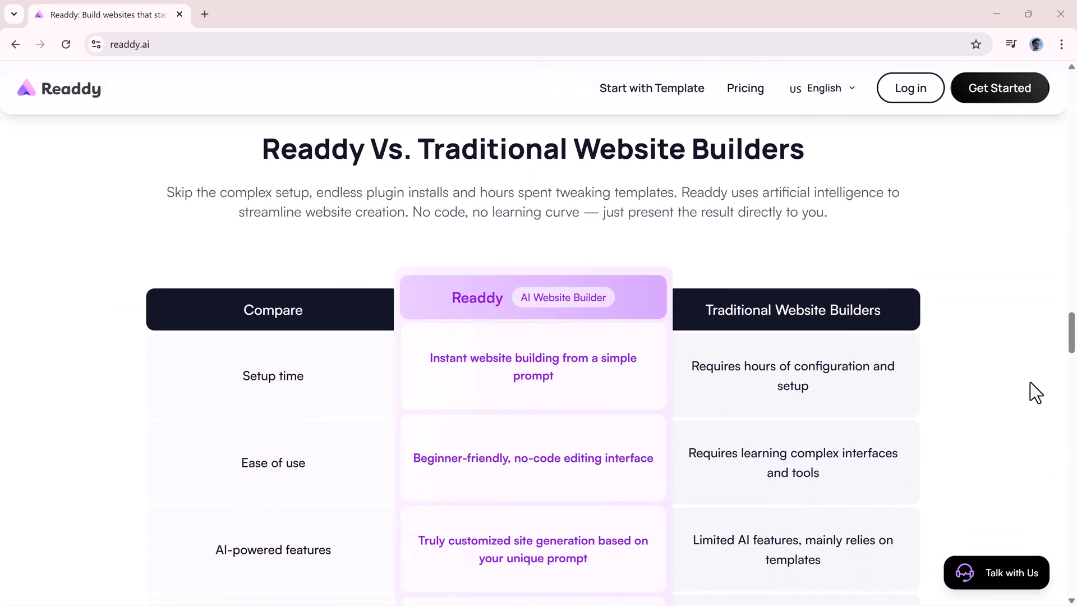
pyautogui.scroll(-2, 1030, 383)
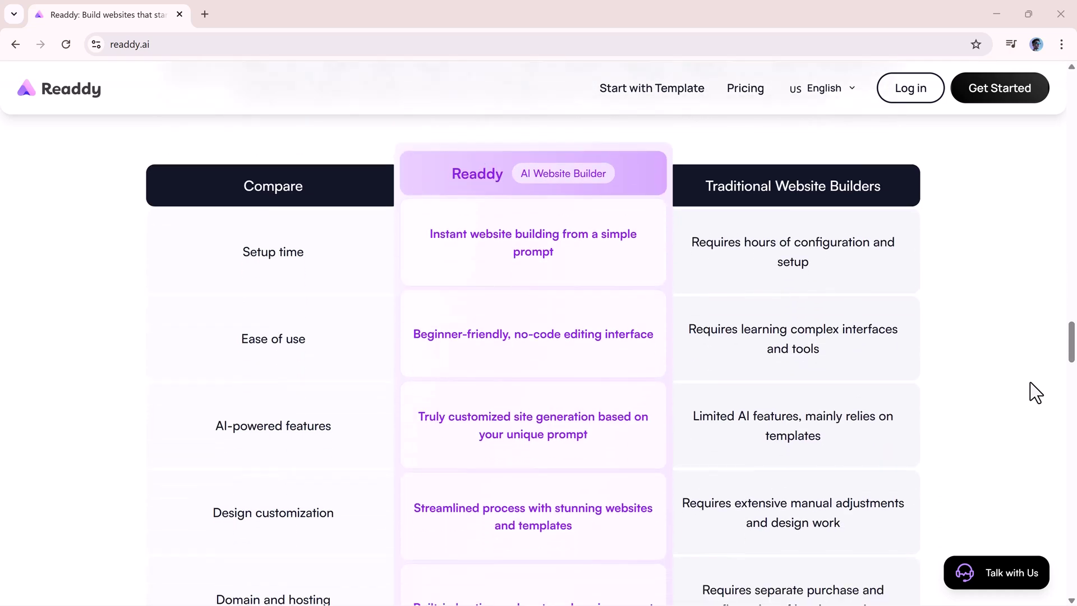
pyautogui.scroll(-1, 1030, 382)
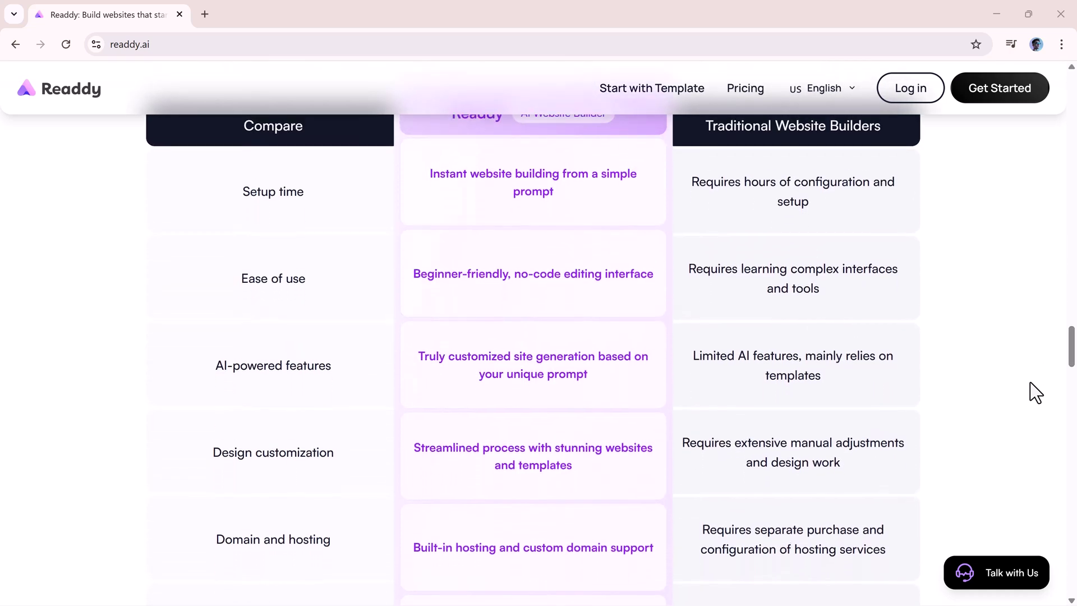
pyautogui.scroll(-2, 1031, 382)
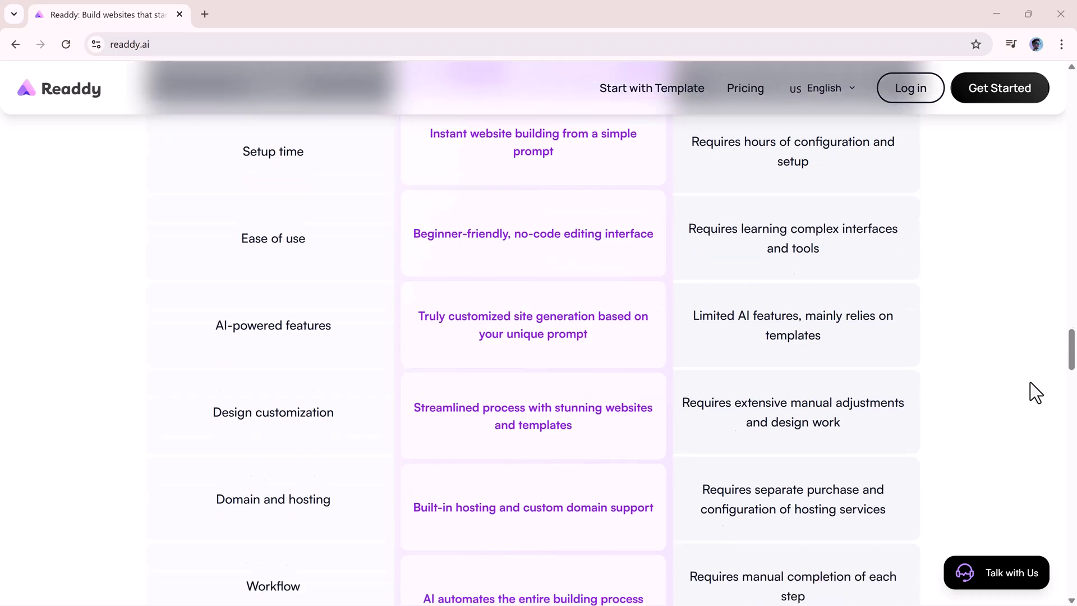